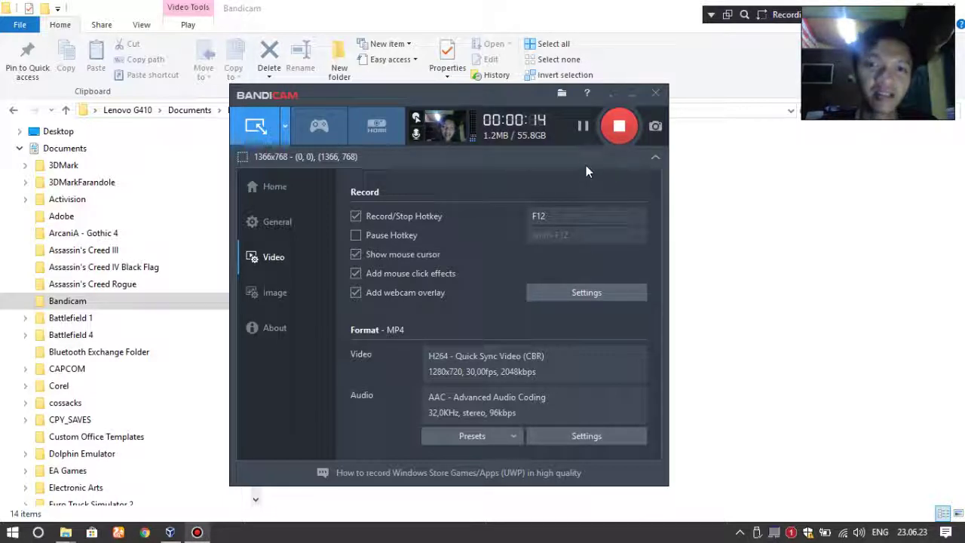
# Step: Switch to VirtualBox and select the empty optical drive in the Windows 10 machine's storage settings
pyautogui.click(625, 97)
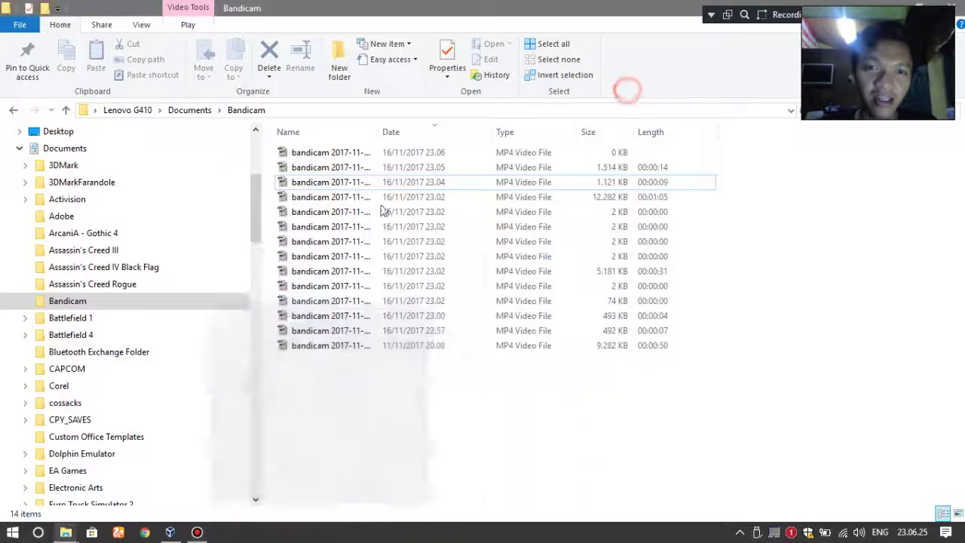
pyautogui.click(171, 532)
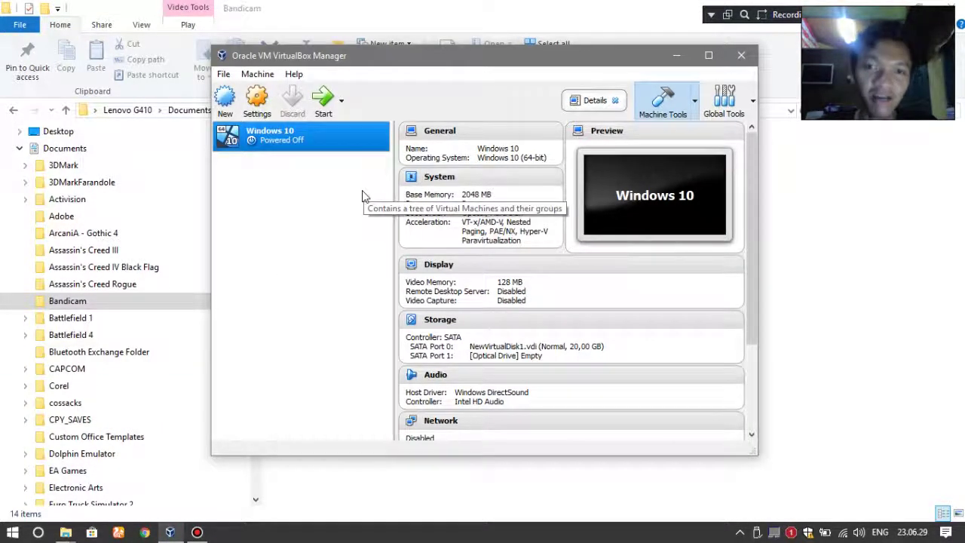
pyautogui.click(256, 98)
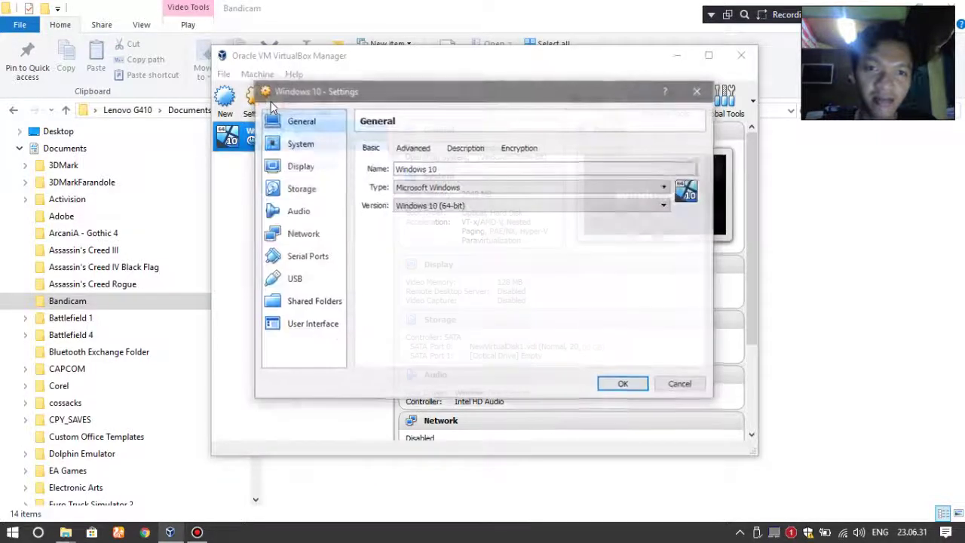
pyautogui.click(317, 189)
pyautogui.click(391, 203)
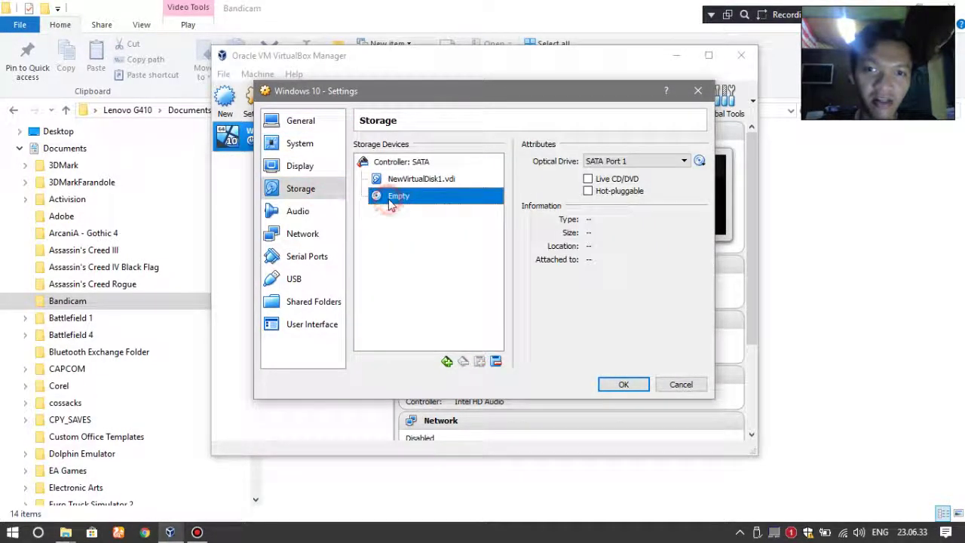
pyautogui.click(402, 202)
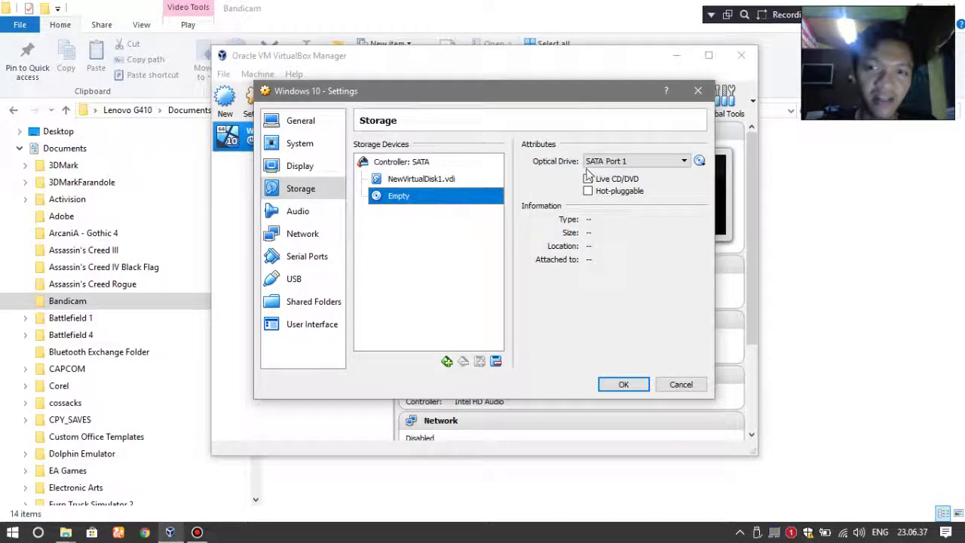
# Step: Load Win10.x64.FallRelease.English.1709.iso from Local Disk (D:) into the optical drive and save the machine settings
pyautogui.click(700, 161)
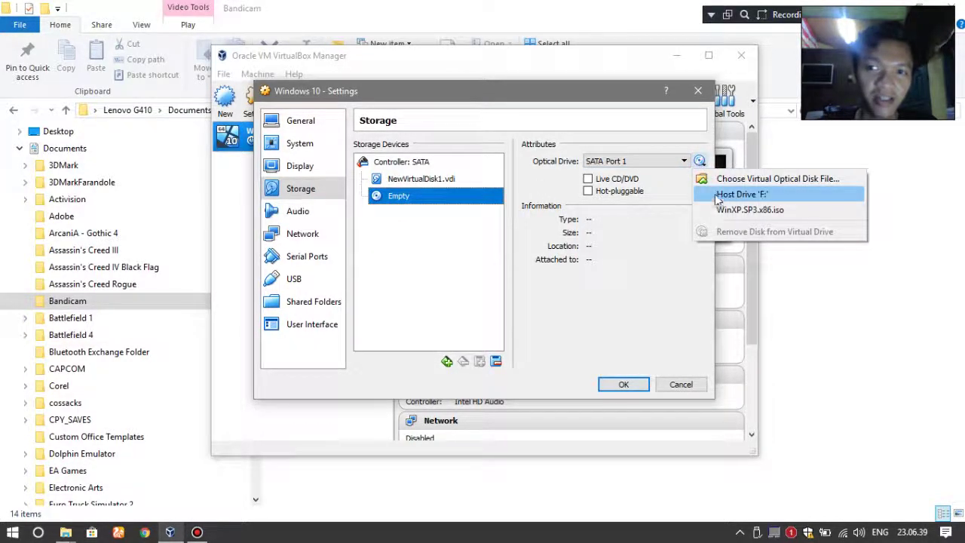
pyautogui.click(721, 180)
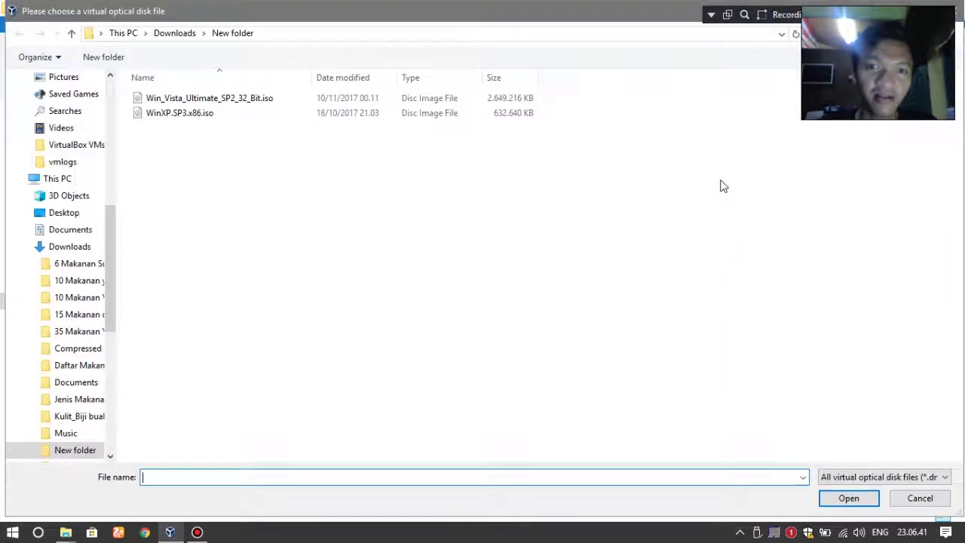
pyautogui.click(126, 33)
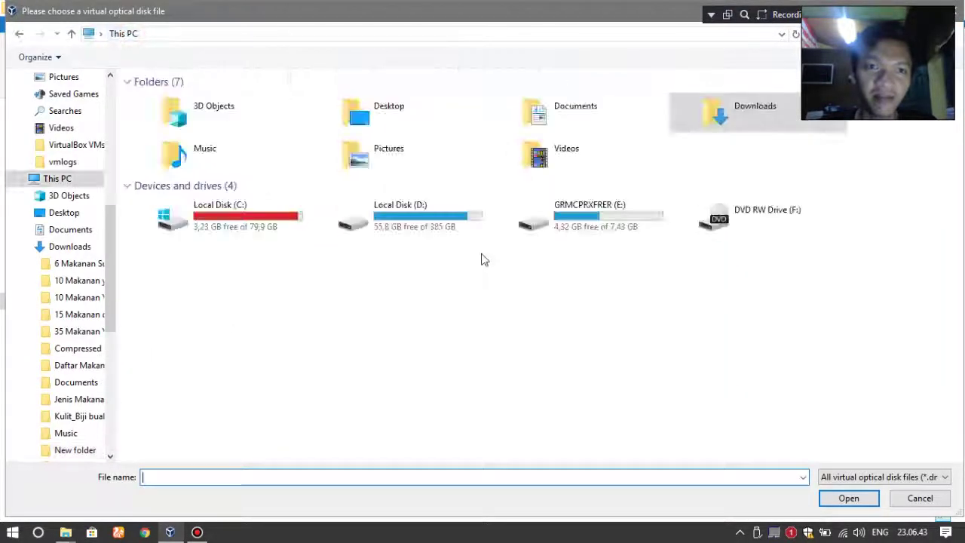
pyautogui.doubleClick(484, 228)
pyautogui.scroll(-3, 489, 230)
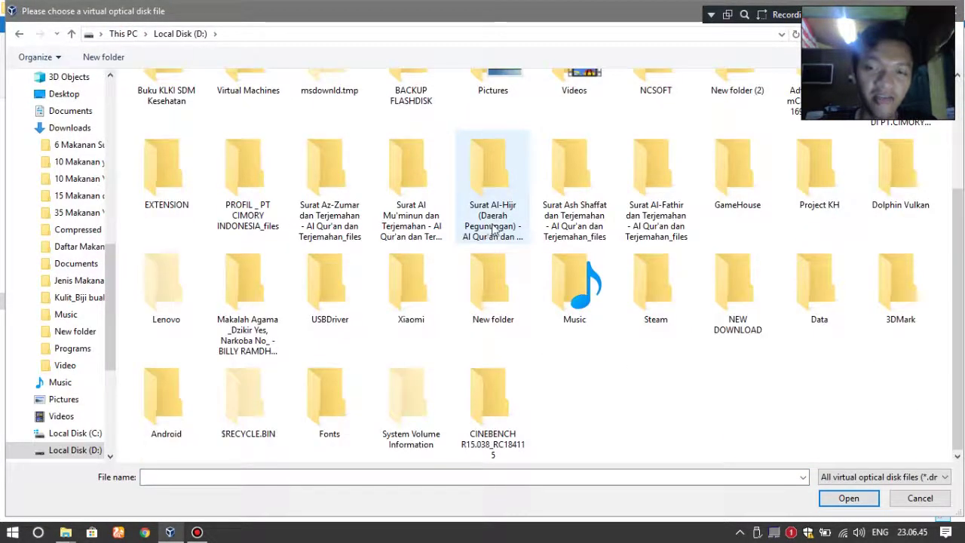
pyautogui.scroll(3, 489, 230)
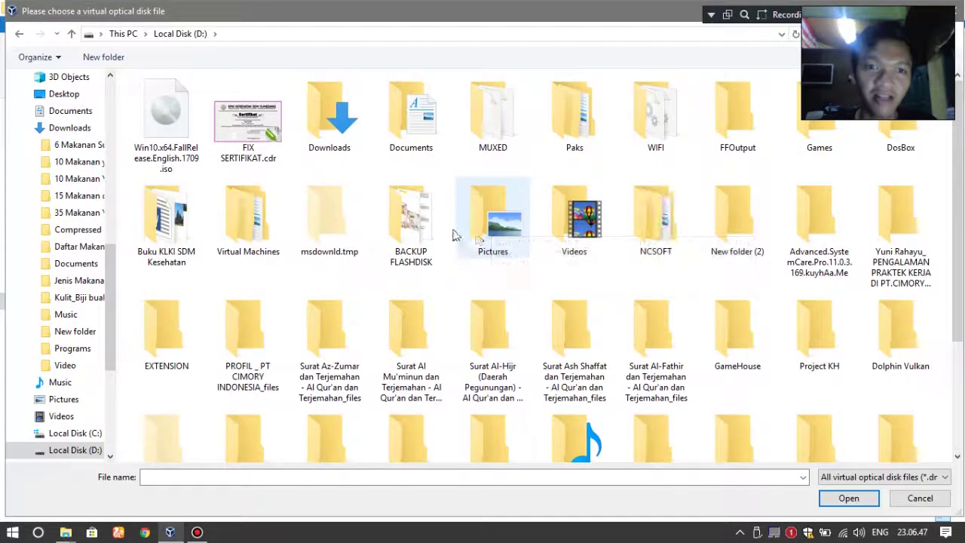
pyautogui.click(188, 120)
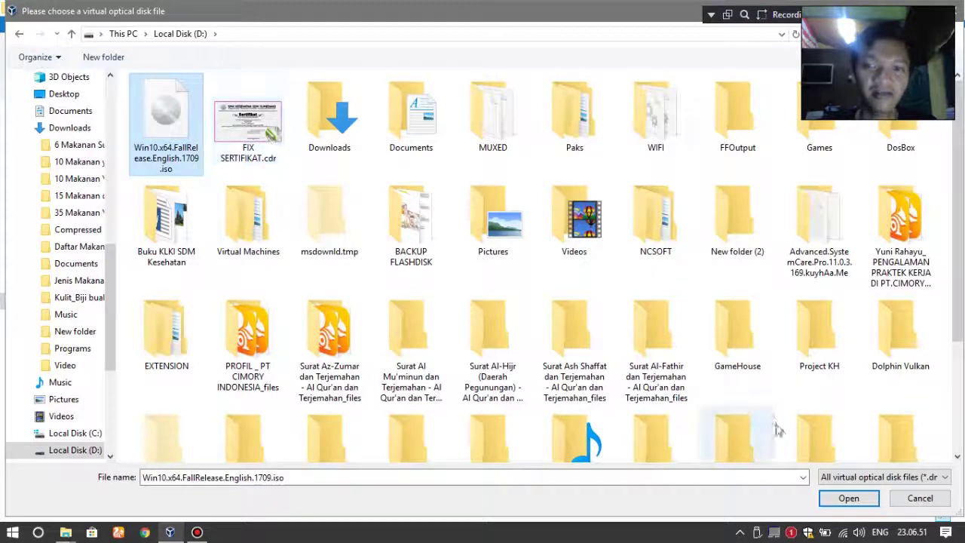
pyautogui.click(829, 498)
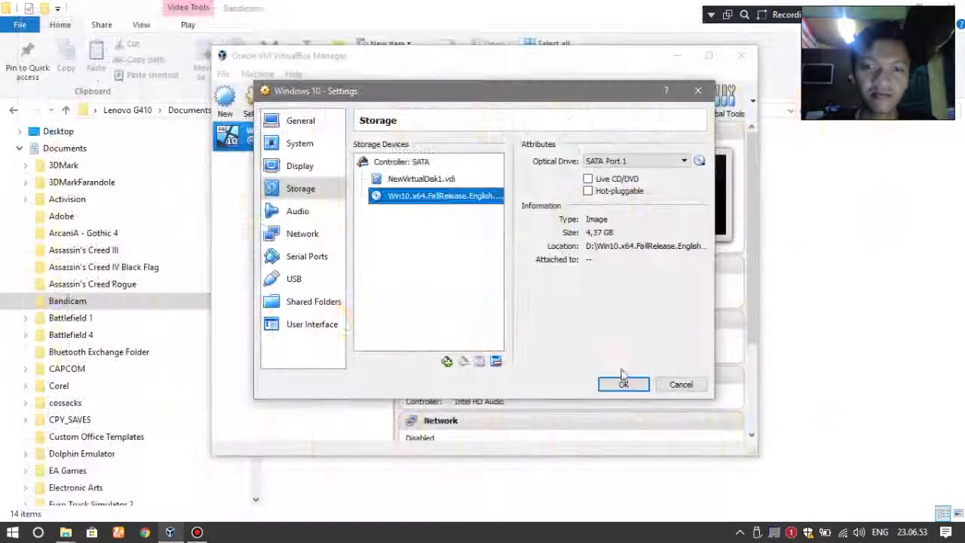
pyautogui.click(621, 387)
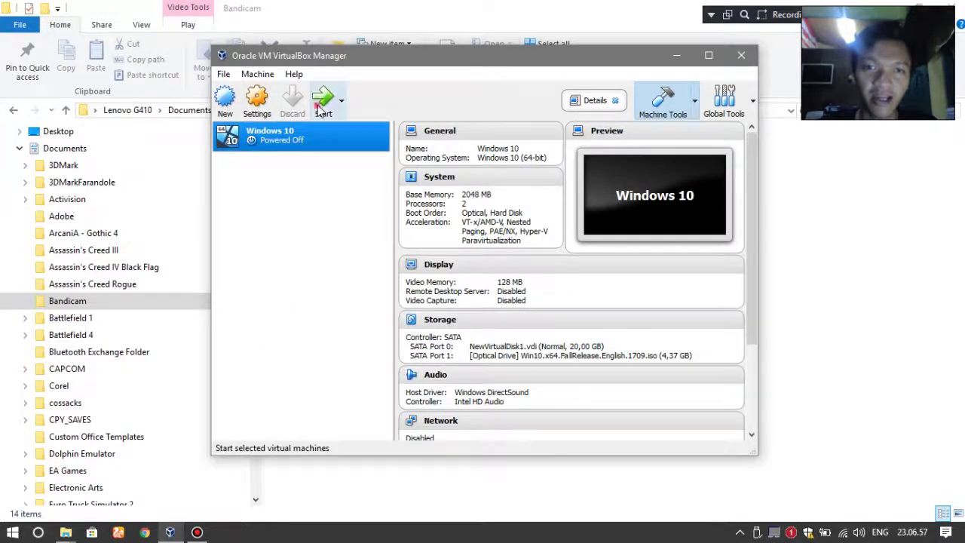
# Step: Start the Windows 10 virtual machine and boot it from the CD-ROM through the boot device selection
pyautogui.click(320, 111)
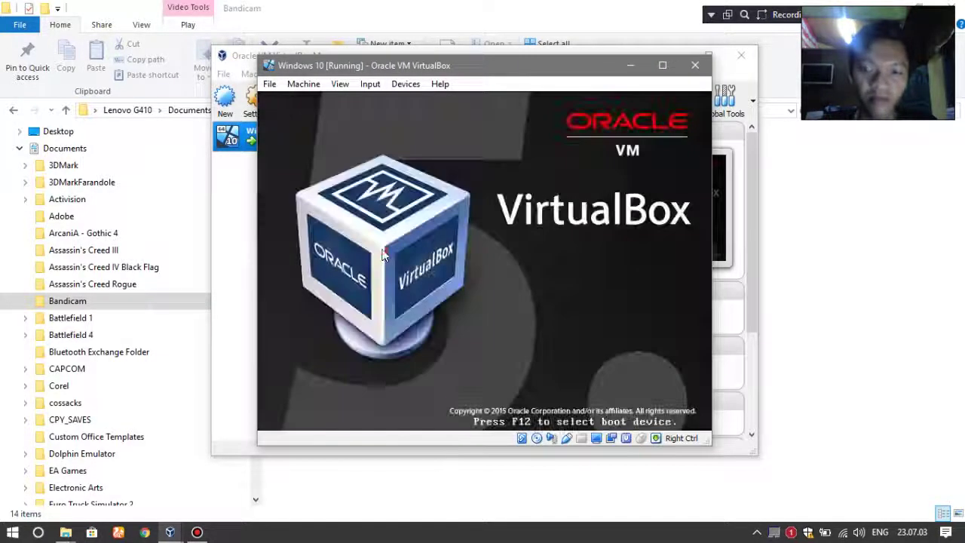
pyautogui.press('F12')
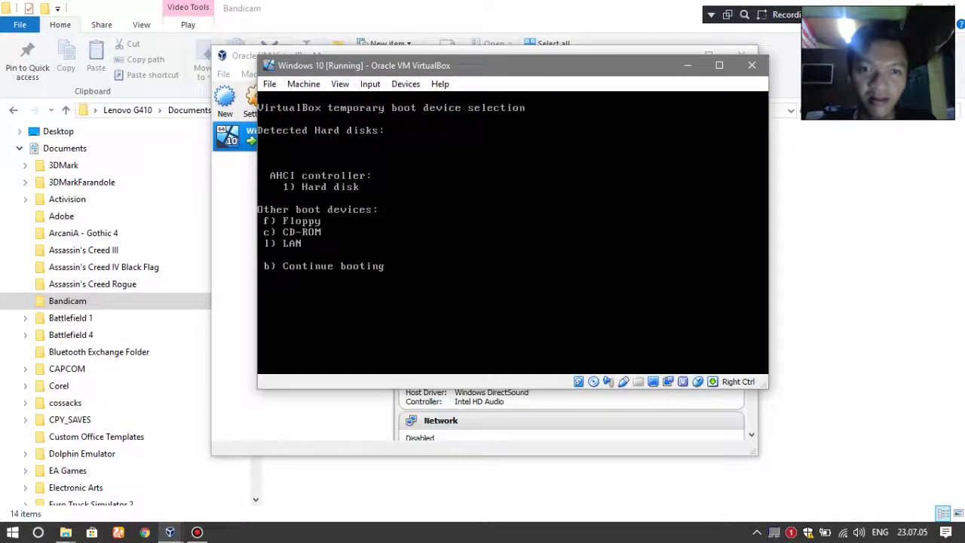
pyautogui.press('c')
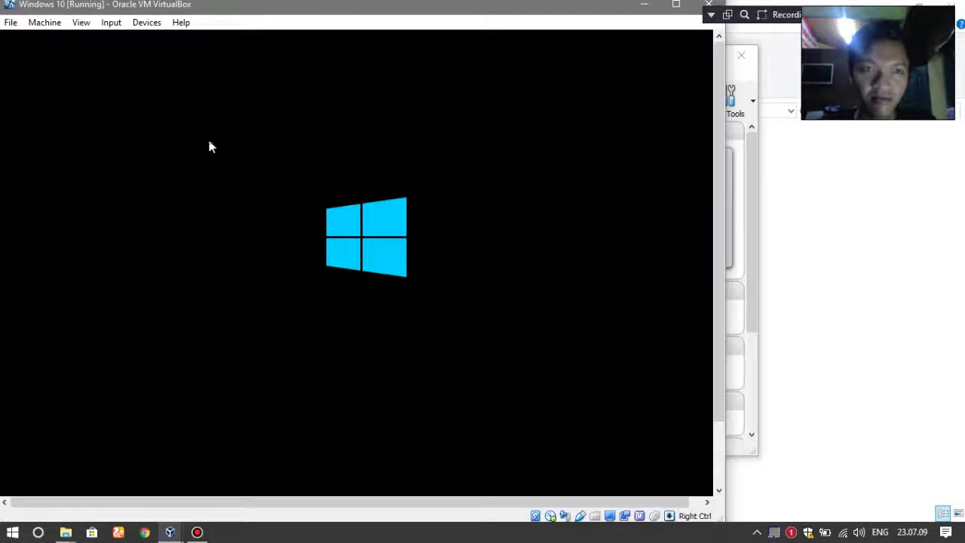
# Step: Switch the virtual machine to scaled mode with its notice suppressed for the future, and maximize the machine window
pyautogui.click(80, 22)
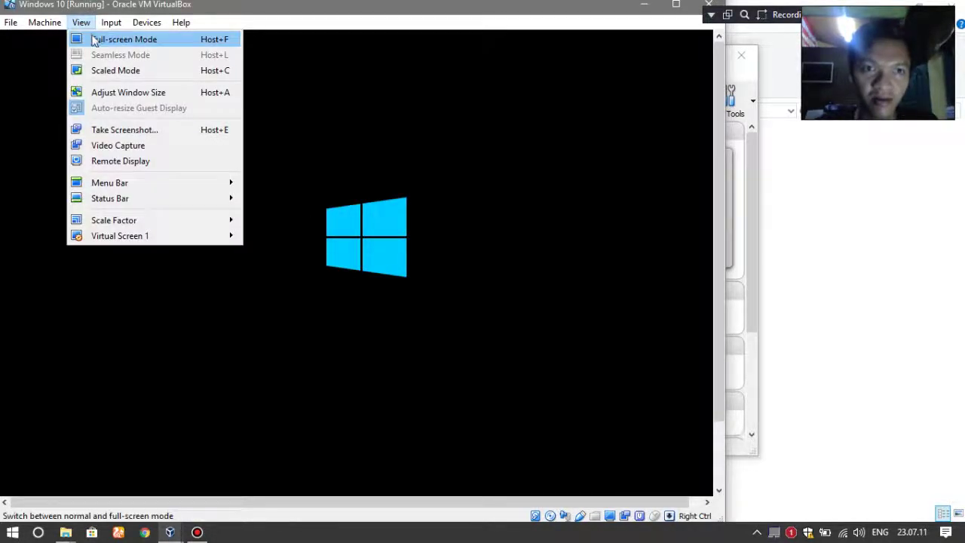
pyautogui.click(95, 68)
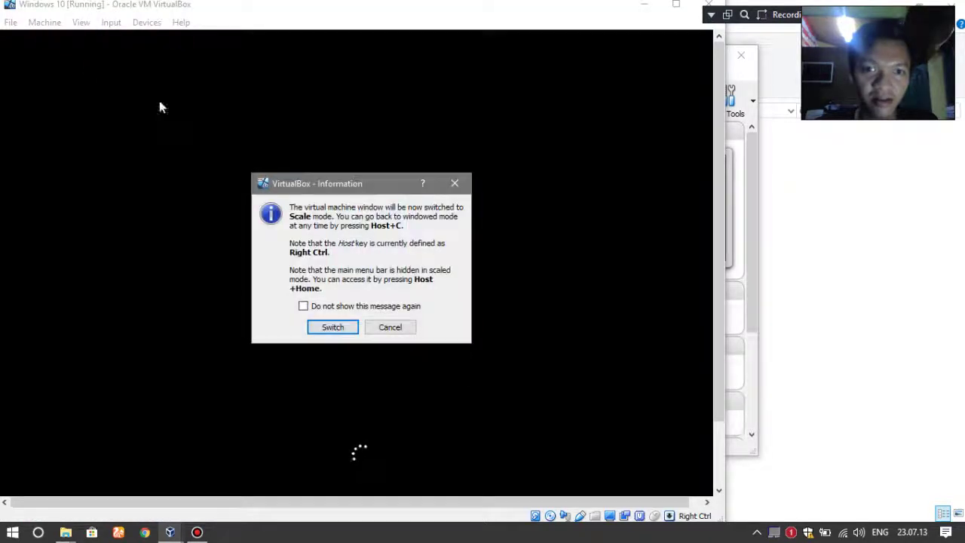
pyautogui.click(367, 309)
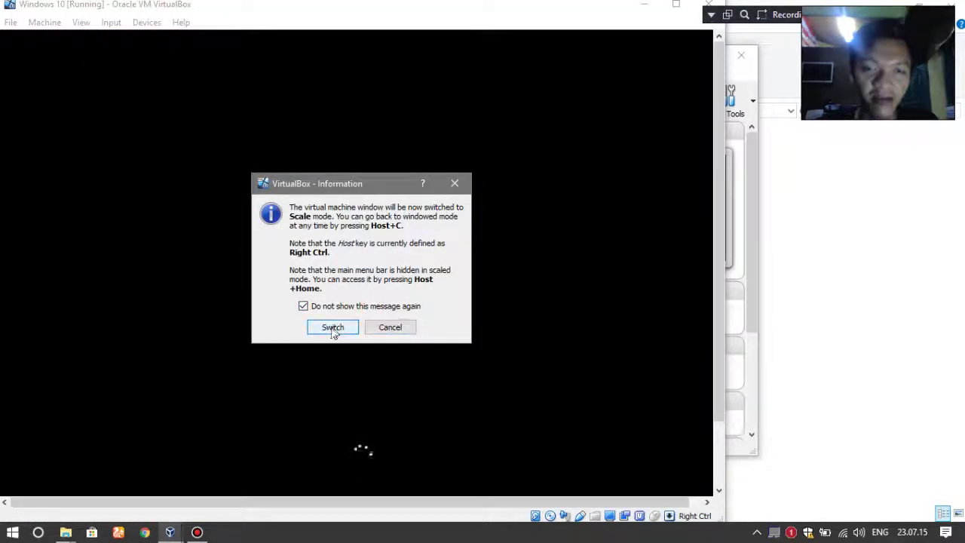
pyautogui.click(333, 327)
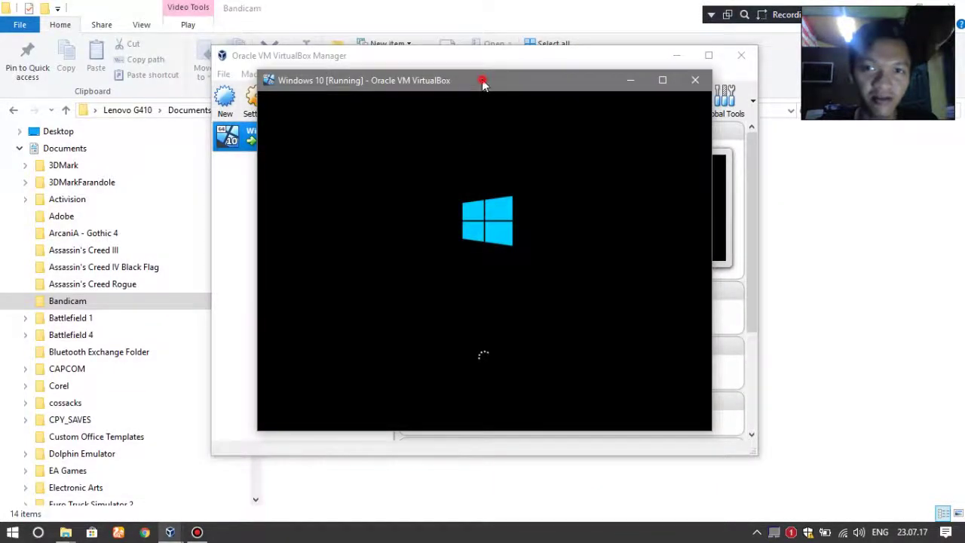
pyautogui.doubleClick(484, 81)
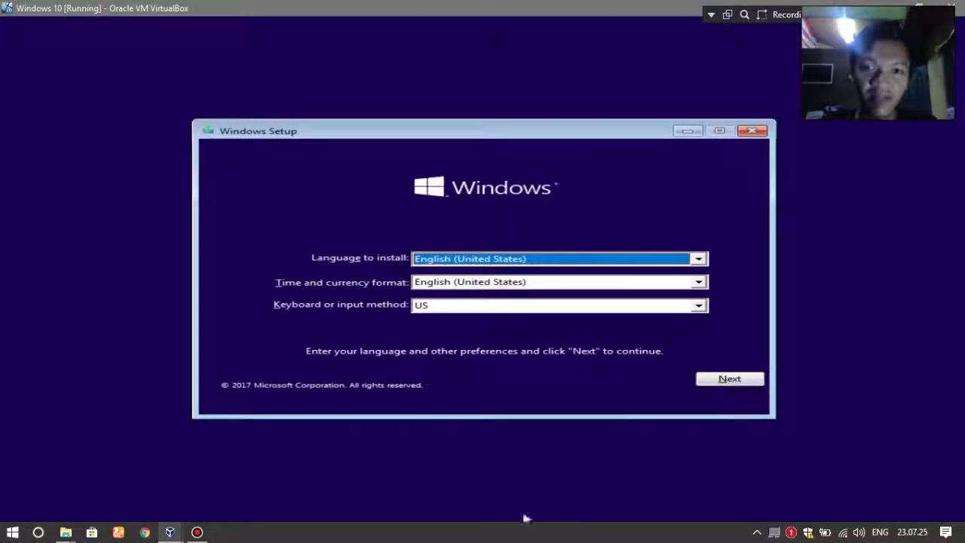
# Step: Set the time and currency format to Indonesian (Indonesia) and start the Windows installation
pyautogui.click(557, 284)
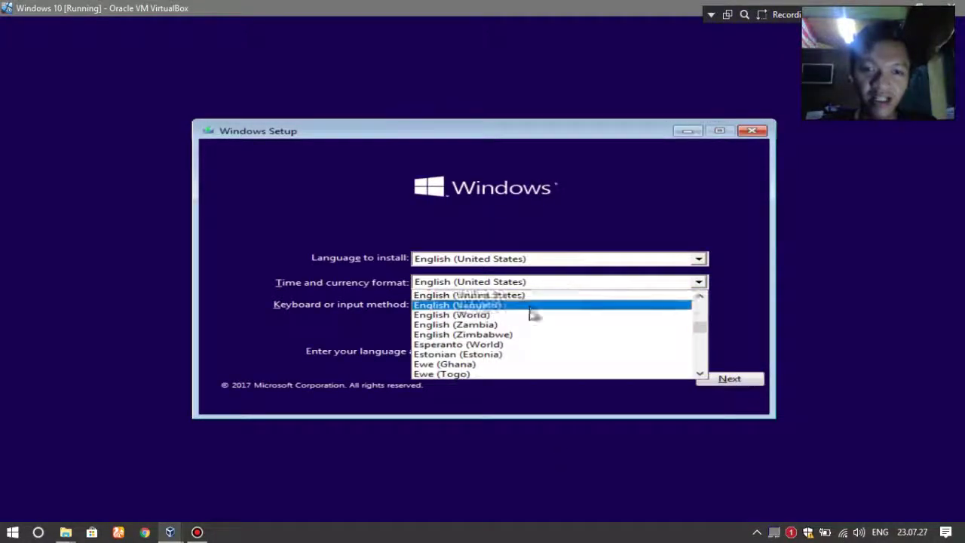
pyautogui.click(256, 377)
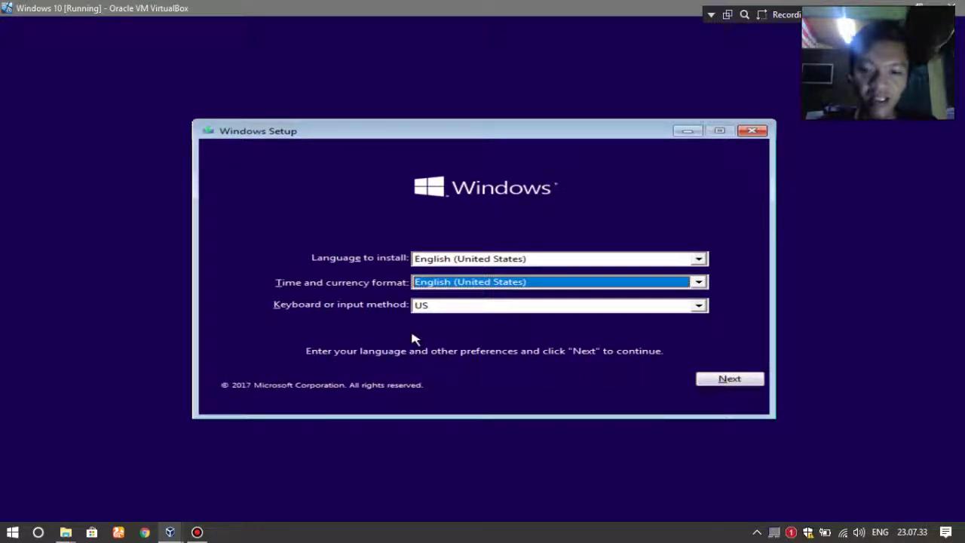
pyautogui.press('i')
pyautogui.press('i')
pyautogui.press('i')
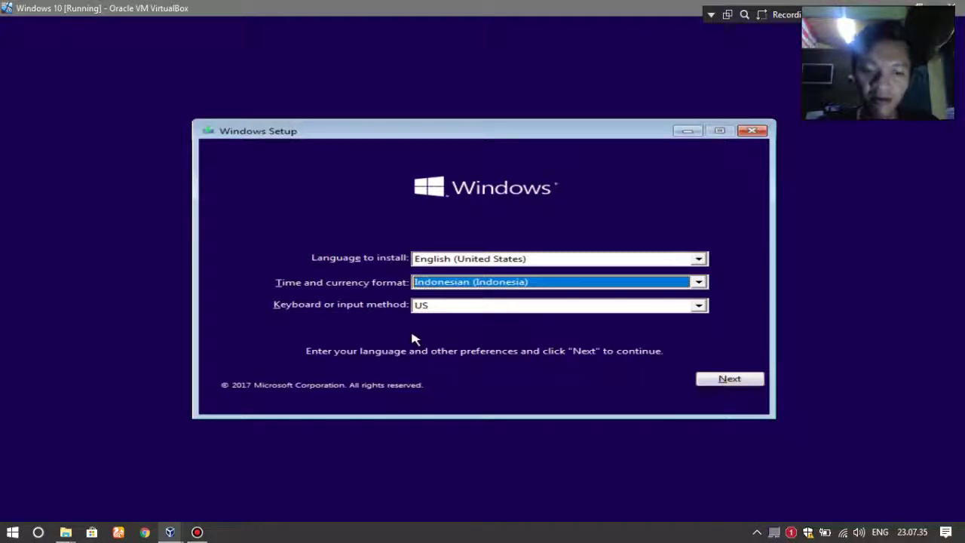
pyautogui.press('Return')
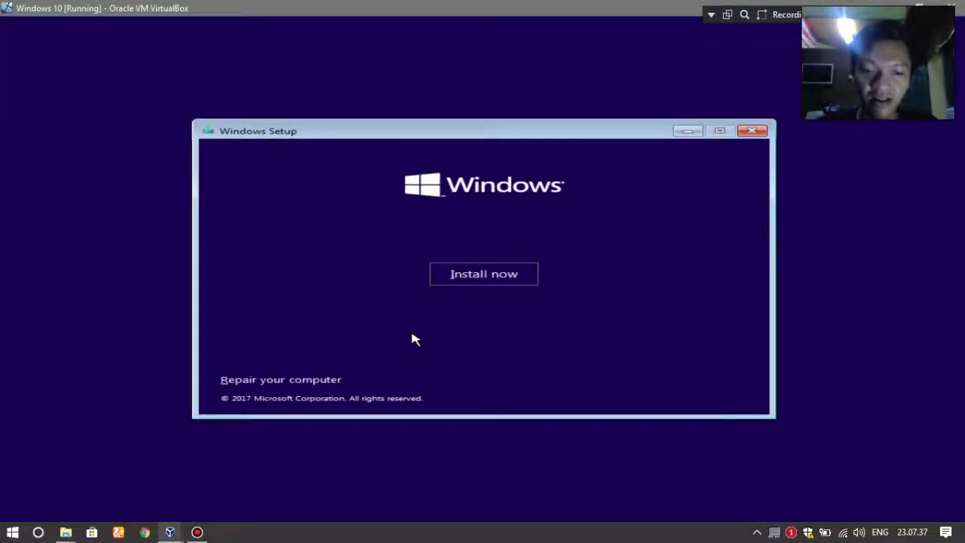
pyautogui.press('Return')
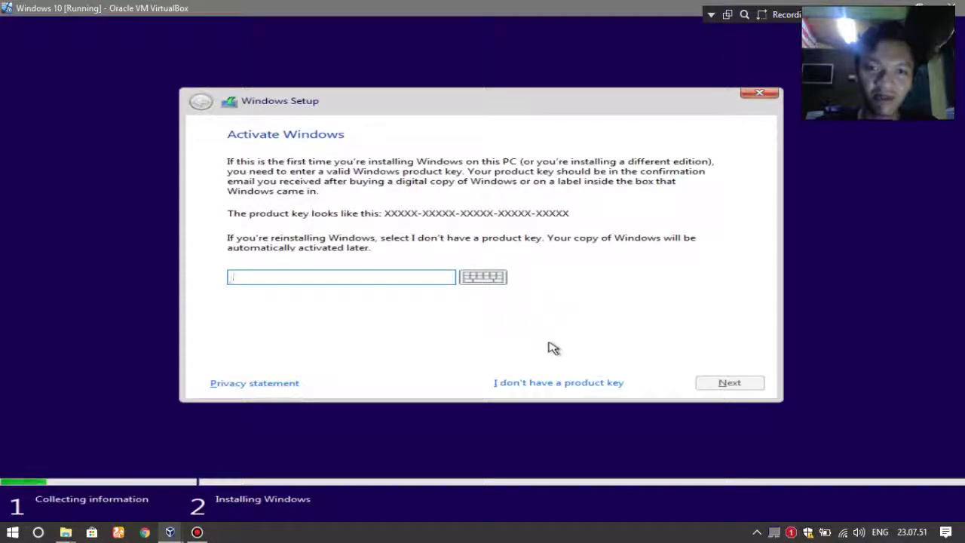
# Step: Skip the product key entry and choose Windows 10 Education as the operating system to install
pyautogui.click(546, 383)
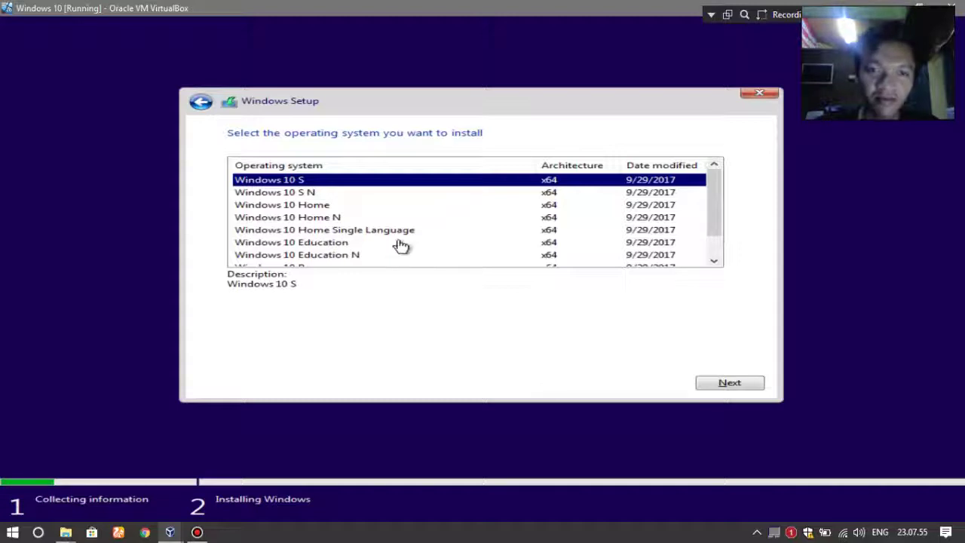
pyautogui.scroll(-1, 399, 246)
pyautogui.click(399, 242)
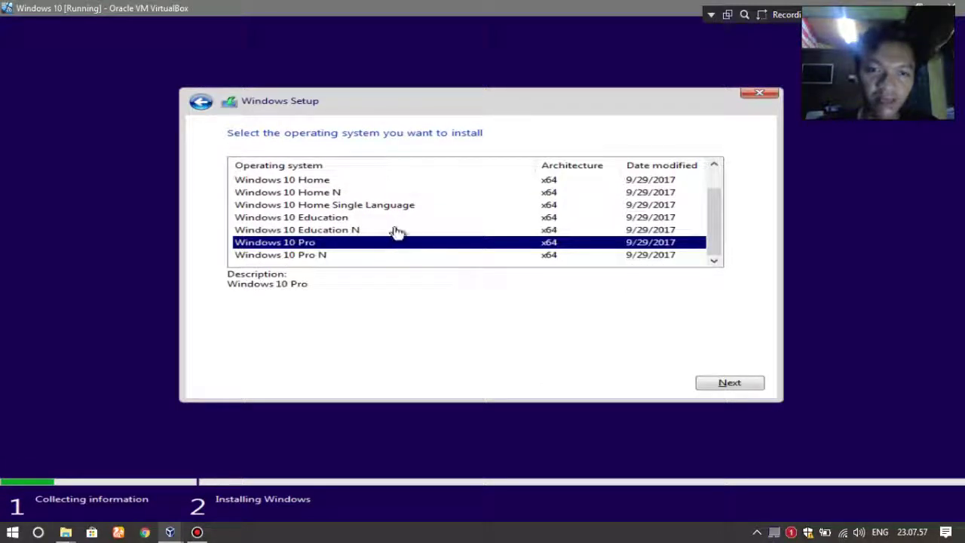
pyautogui.scroll(1, 399, 223)
pyautogui.scroll(-1, 403, 223)
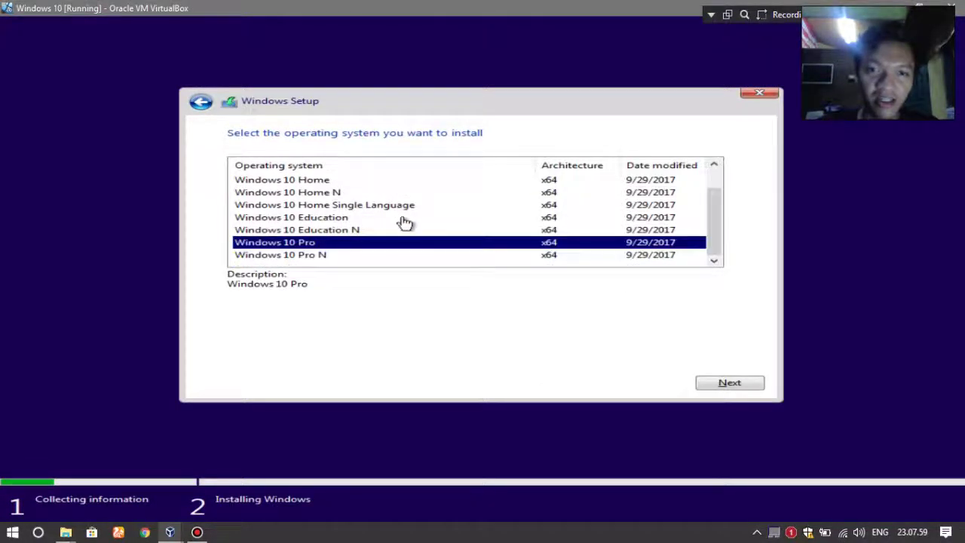
pyautogui.click(402, 218)
pyautogui.click(721, 384)
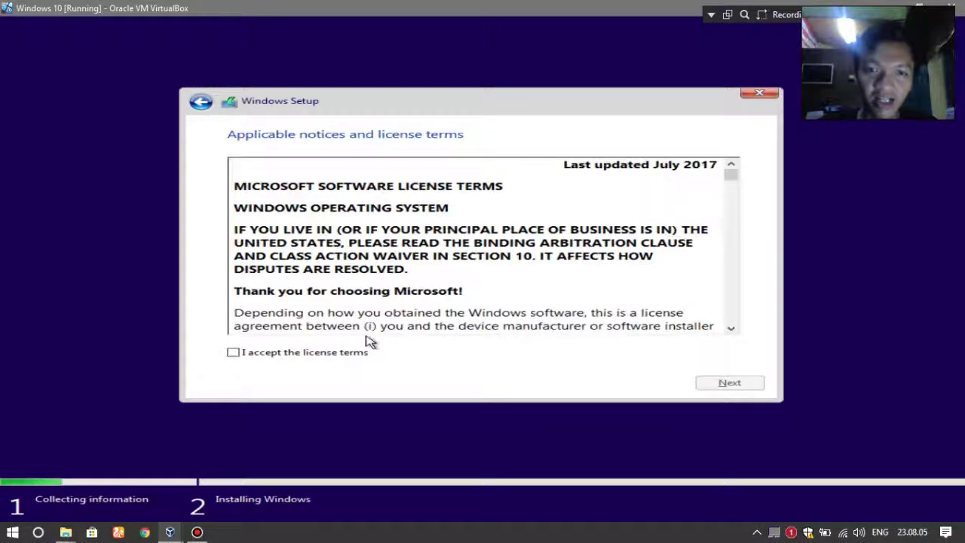
# Step: Accept the license terms and choose the custom, Windows-only installation type
pyautogui.click(339, 353)
pyautogui.click(724, 387)
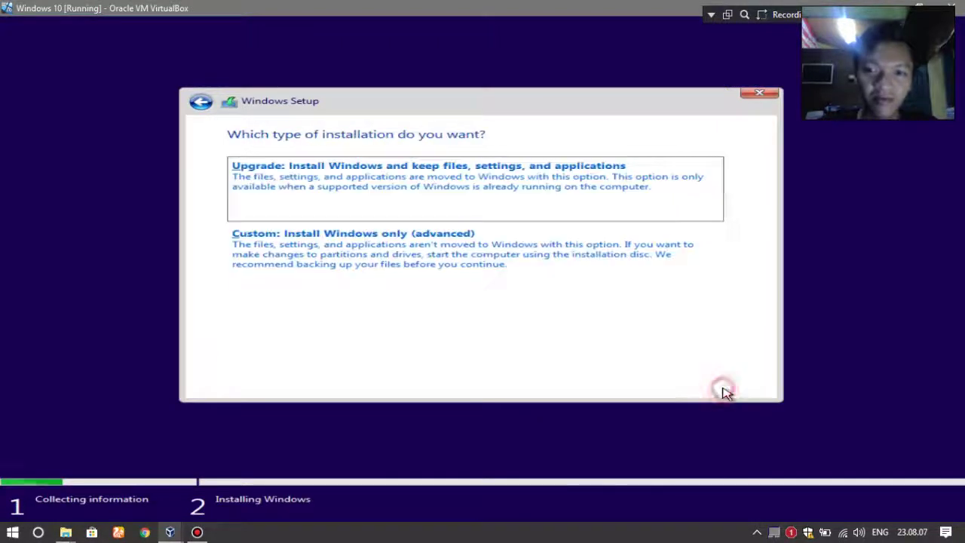
pyautogui.click(520, 264)
# Step: Create a new 20480 MB partition from Drive 0's unallocated space and select the System Reserved partition
pyautogui.click(615, 309)
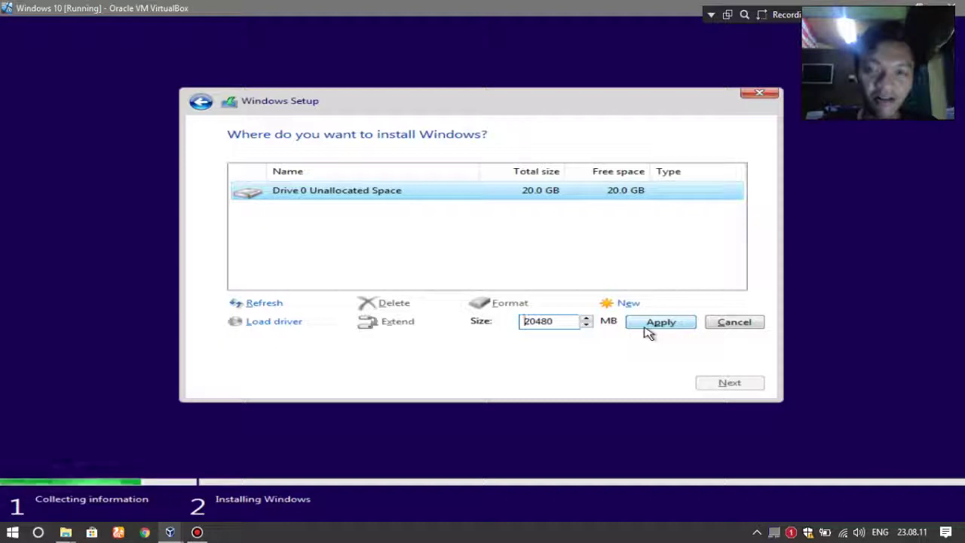
pyautogui.click(647, 328)
pyautogui.click(637, 326)
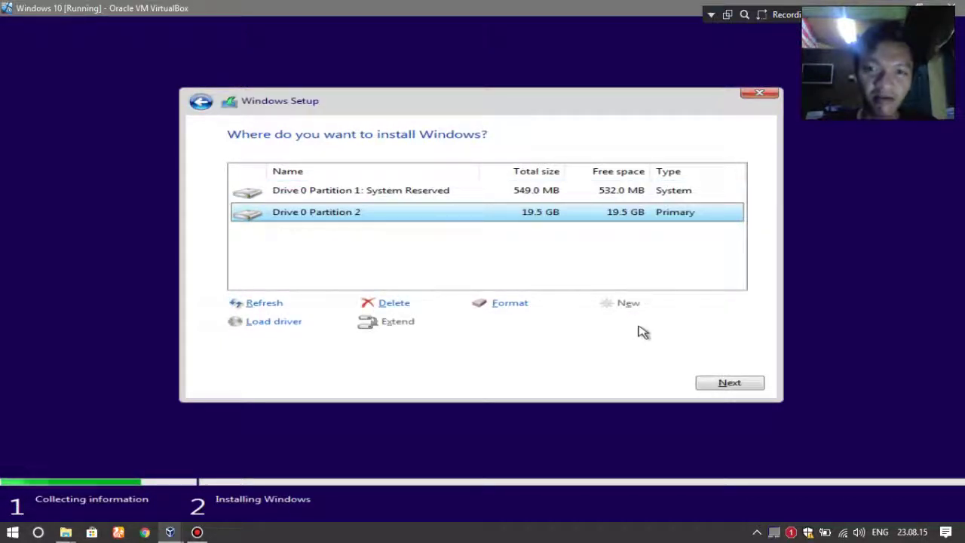
pyautogui.click(728, 383)
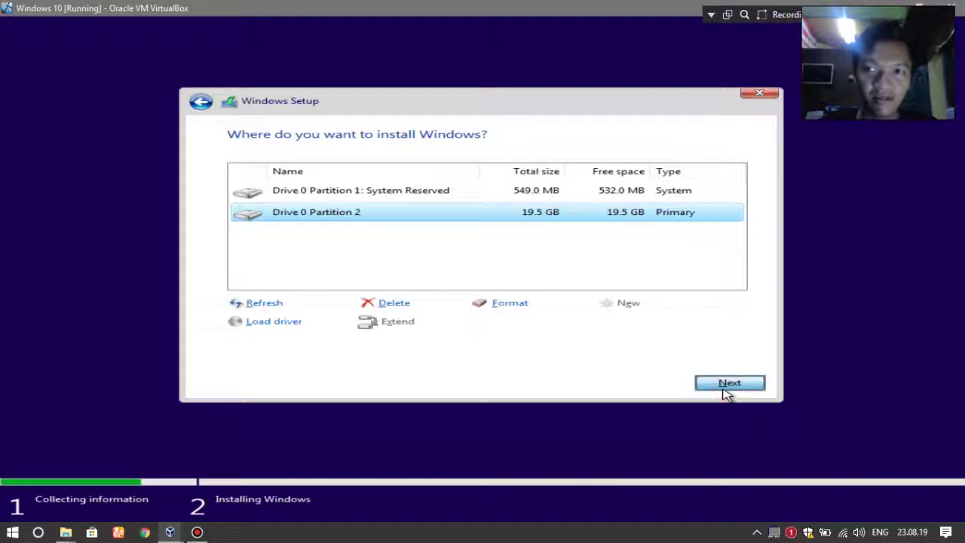
pyautogui.click(629, 195)
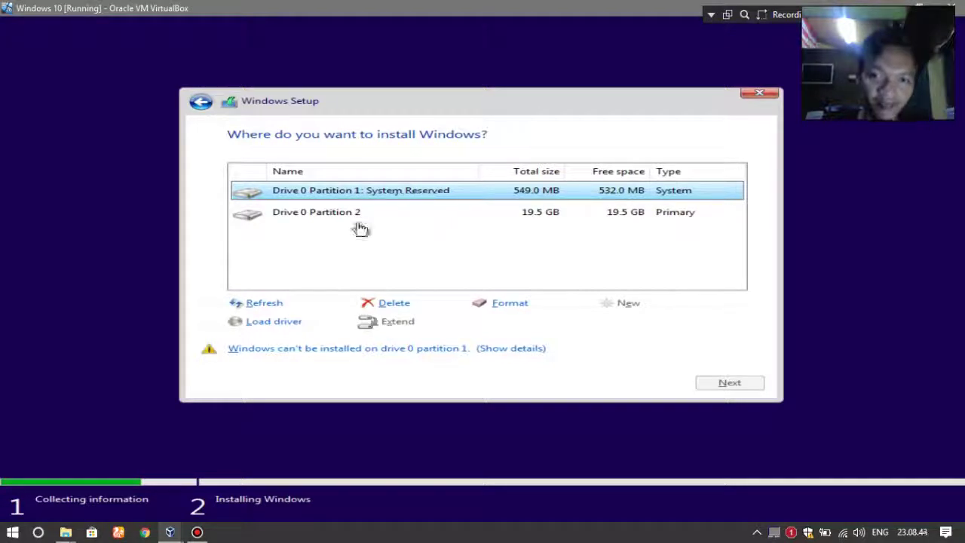
# Step: Switch to the host's Computer Management and open Disk Management to view the physical disk's partitions
pyautogui.click(567, 213)
pyautogui.click(579, 193)
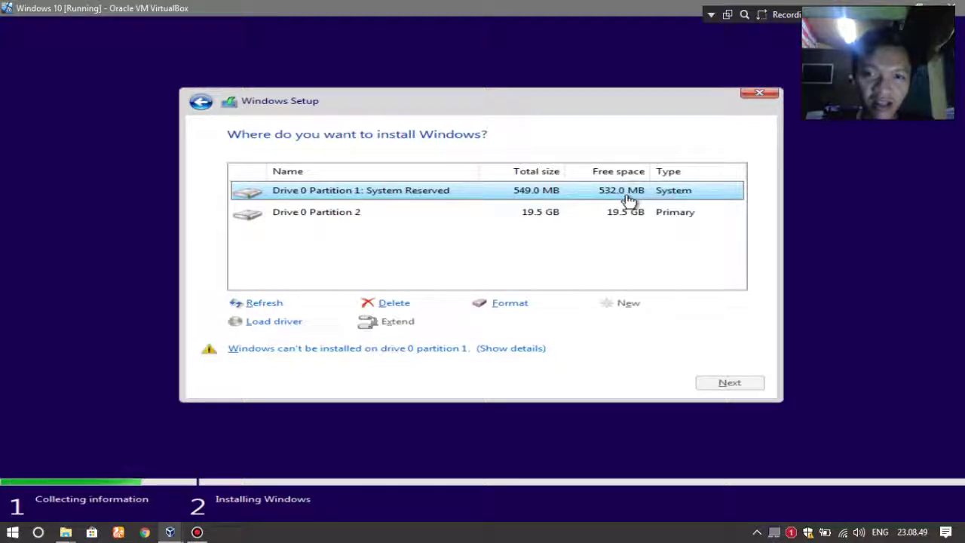
pyautogui.click(12, 532)
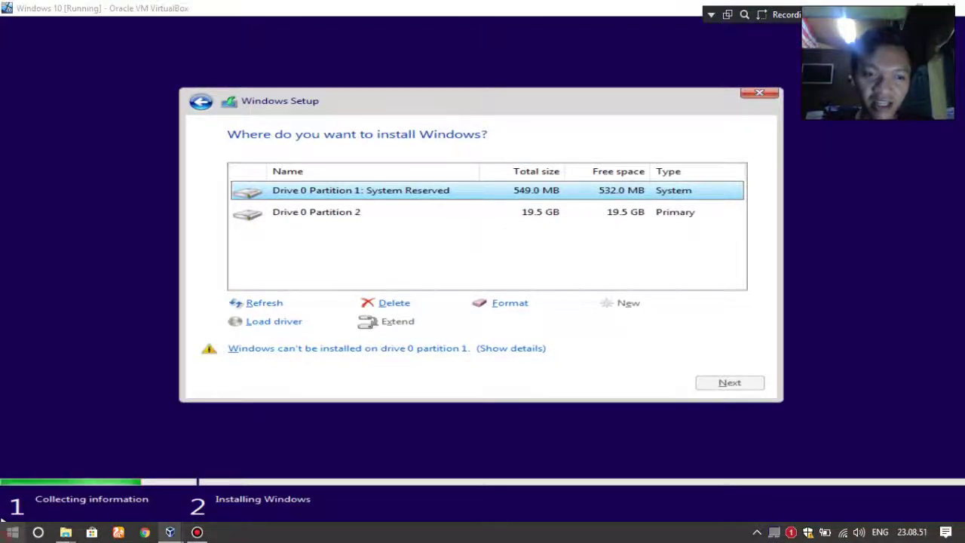
pyautogui.rightClick(249, 266)
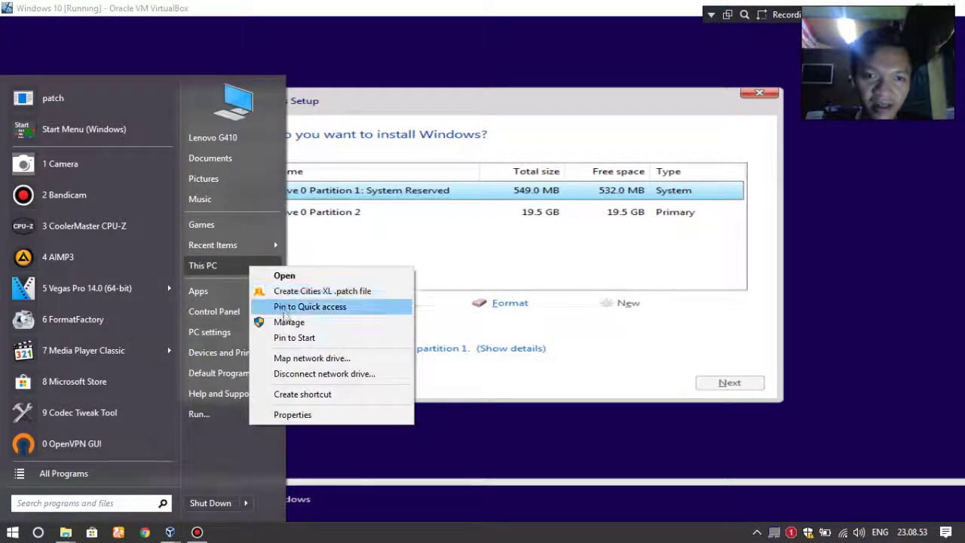
pyautogui.click(286, 322)
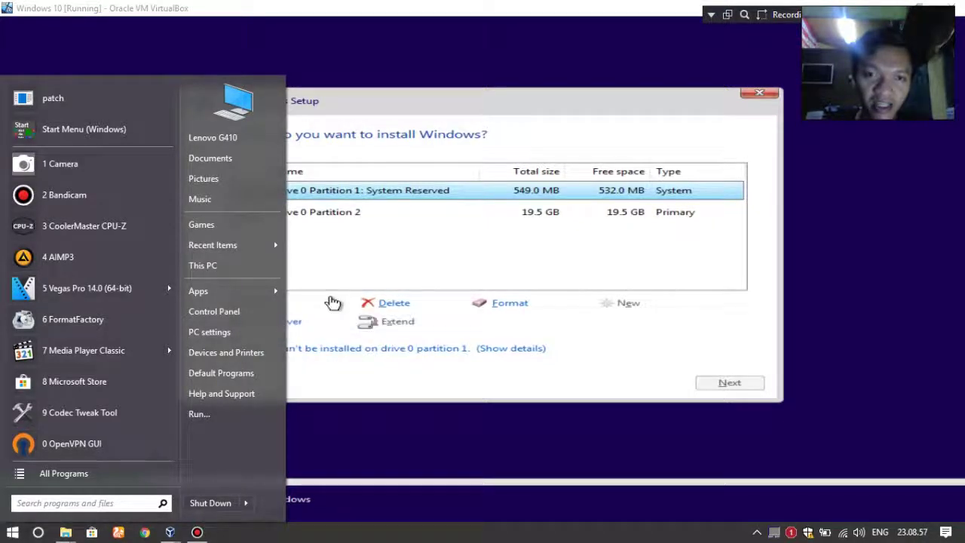
pyautogui.click(346, 288)
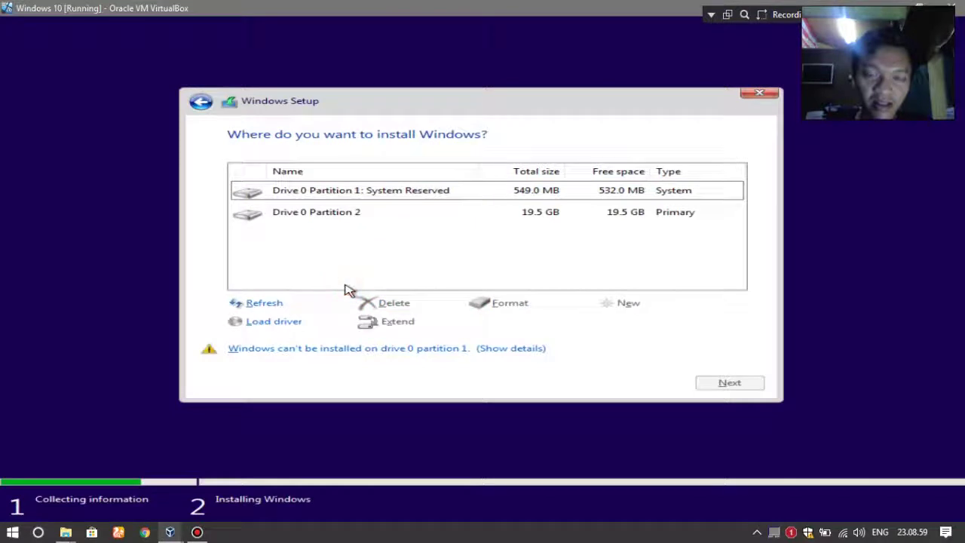
pyautogui.click(477, 190)
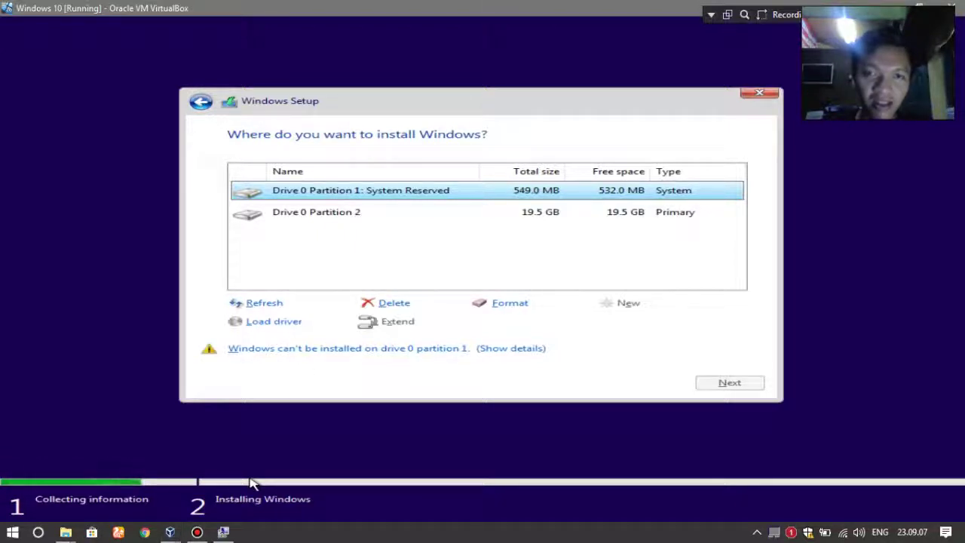
pyautogui.click(224, 532)
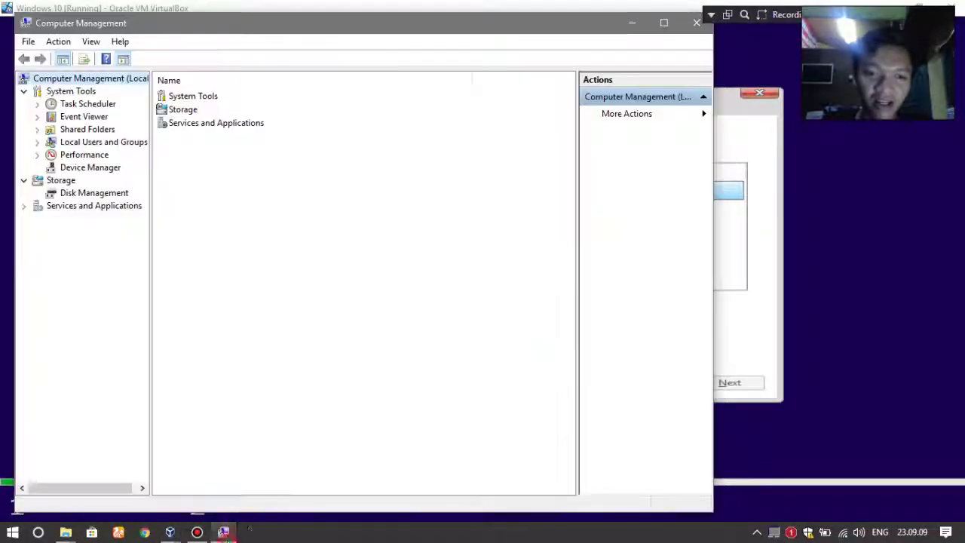
pyautogui.click(103, 193)
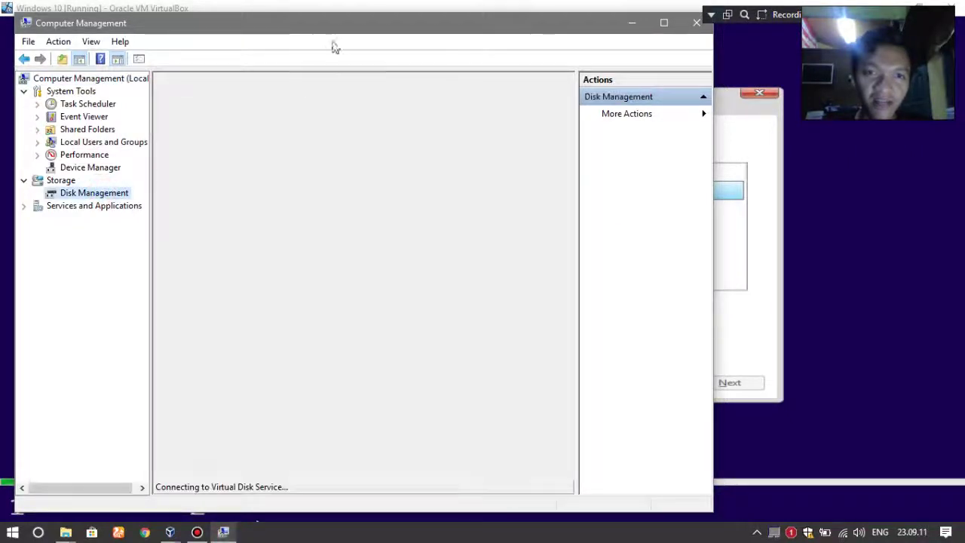
pyautogui.moveTo(345, 32); pyautogui.dragTo(470, 161)
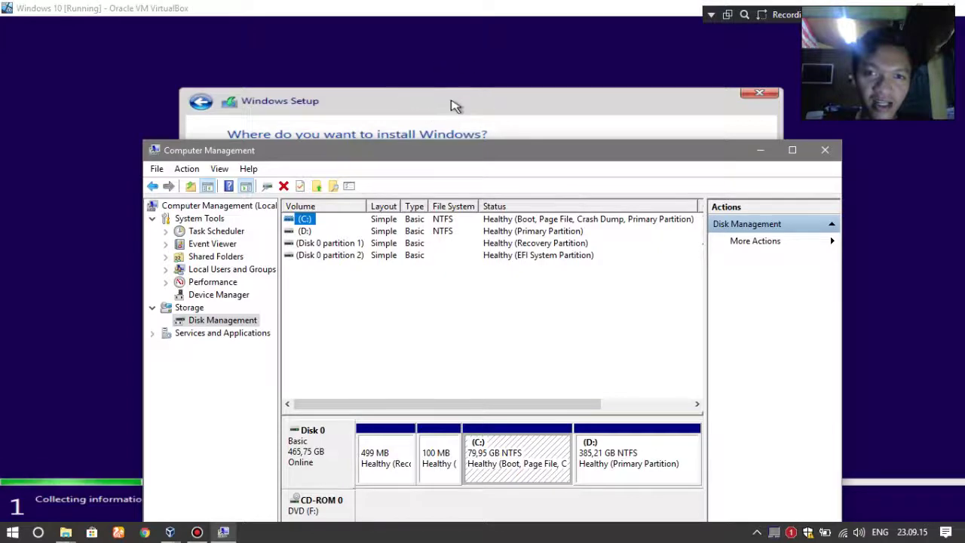
pyautogui.moveTo(445, 145); pyautogui.dragTo(395, 47)
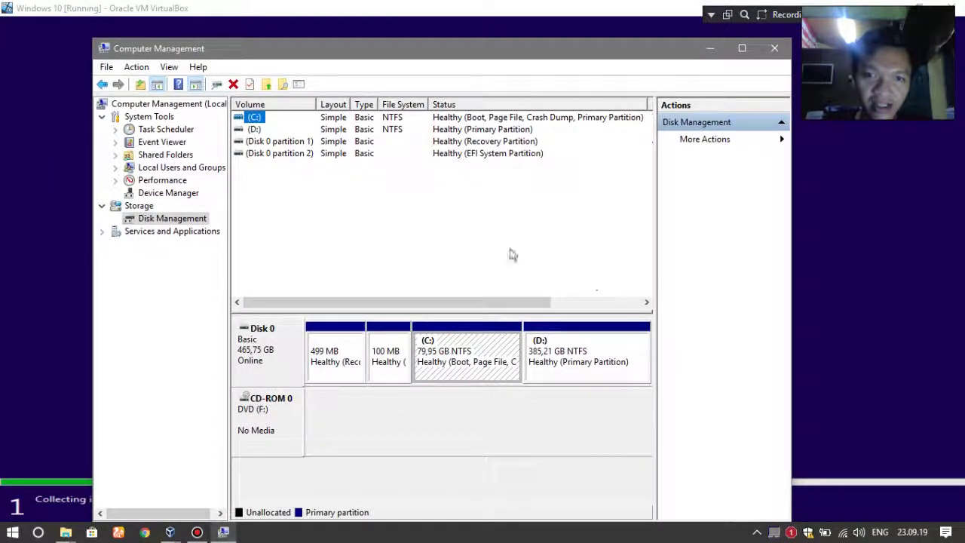
# Step: Examine the host disk's recovery and EFI system partitions in Disk Management, and minimize Computer Management
pyautogui.click(296, 142)
pyautogui.click(299, 154)
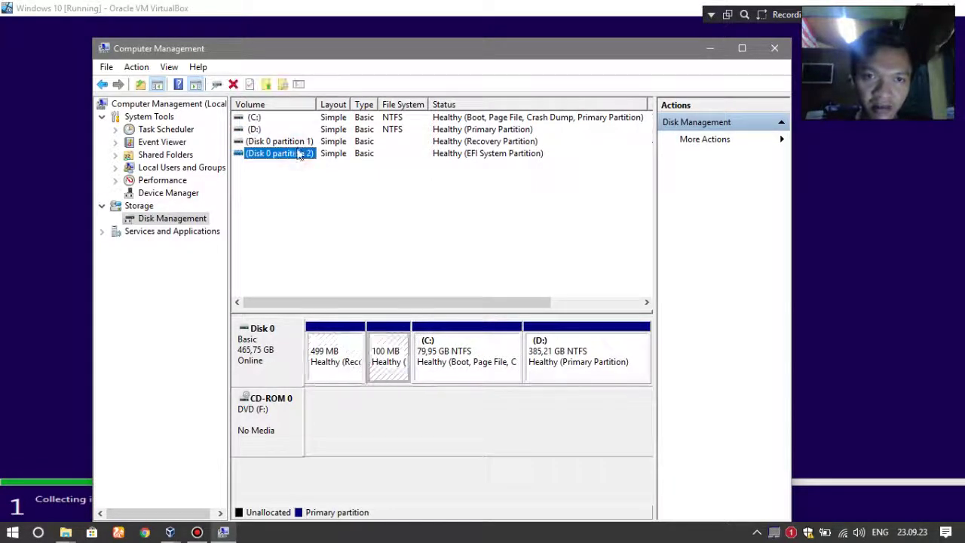
pyautogui.click(301, 155)
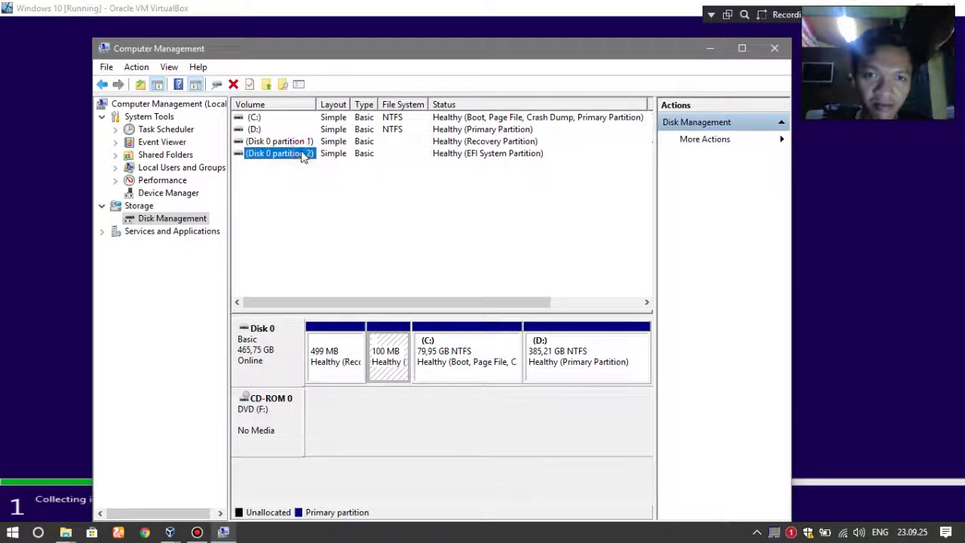
pyautogui.click(303, 145)
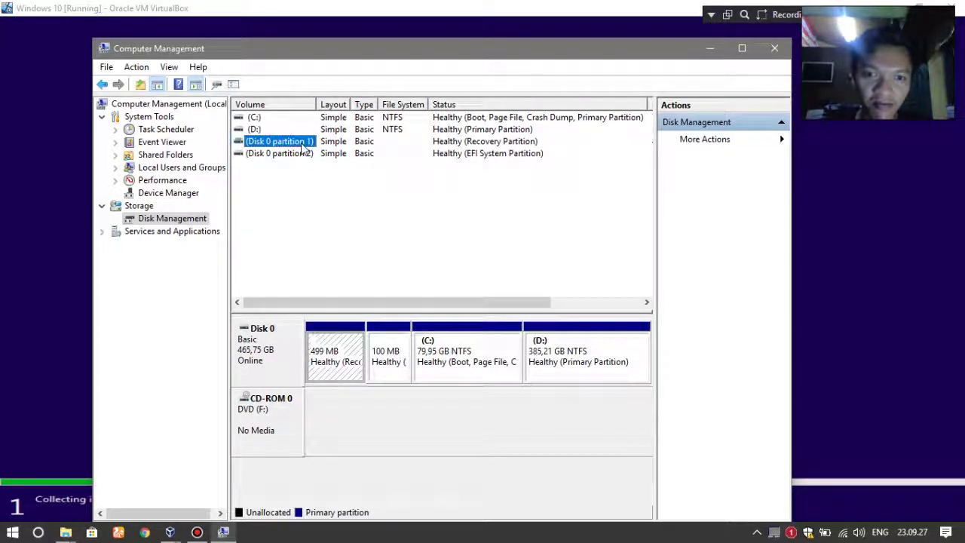
pyautogui.click(302, 155)
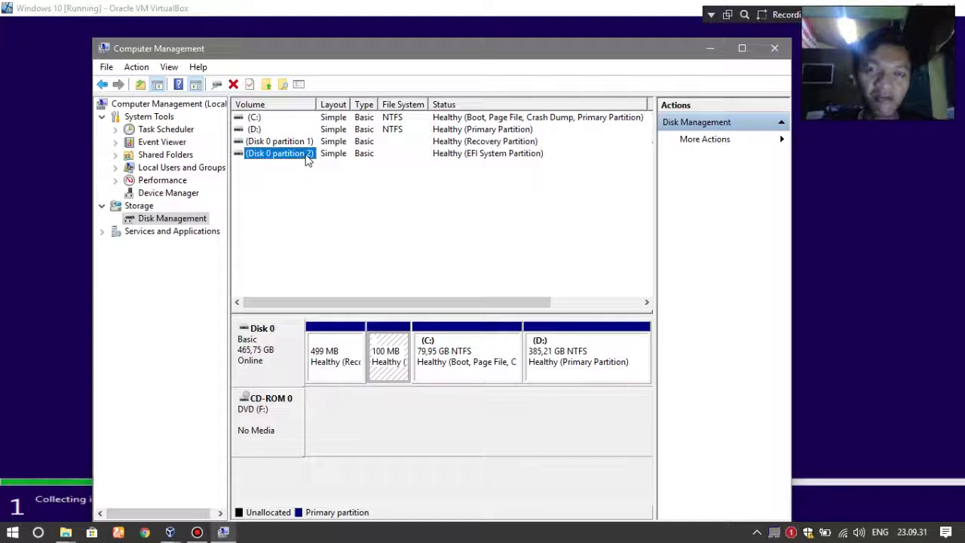
pyautogui.click(712, 49)
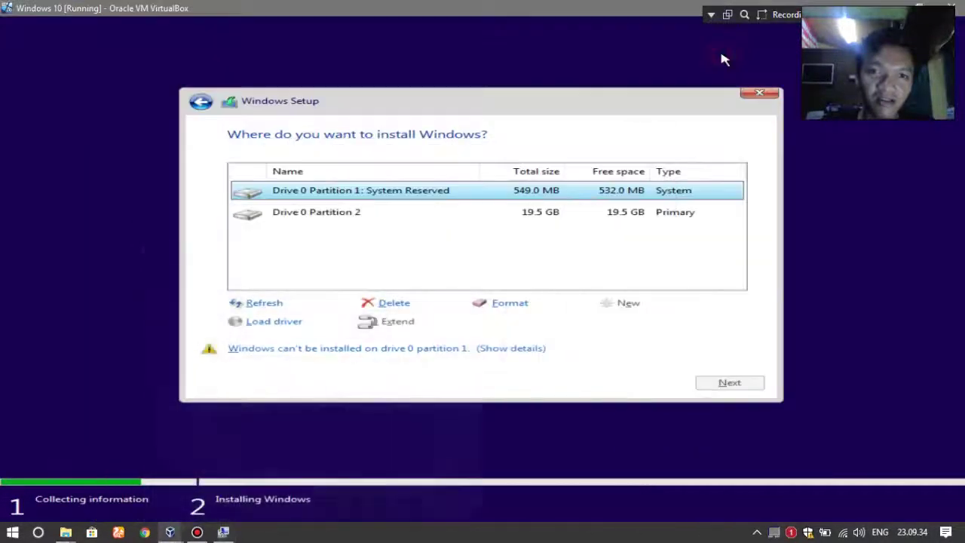
# Step: Choose Drive 0 Partition 2 as the installation target and start installing Windows
pyautogui.click(577, 213)
pyautogui.click(745, 386)
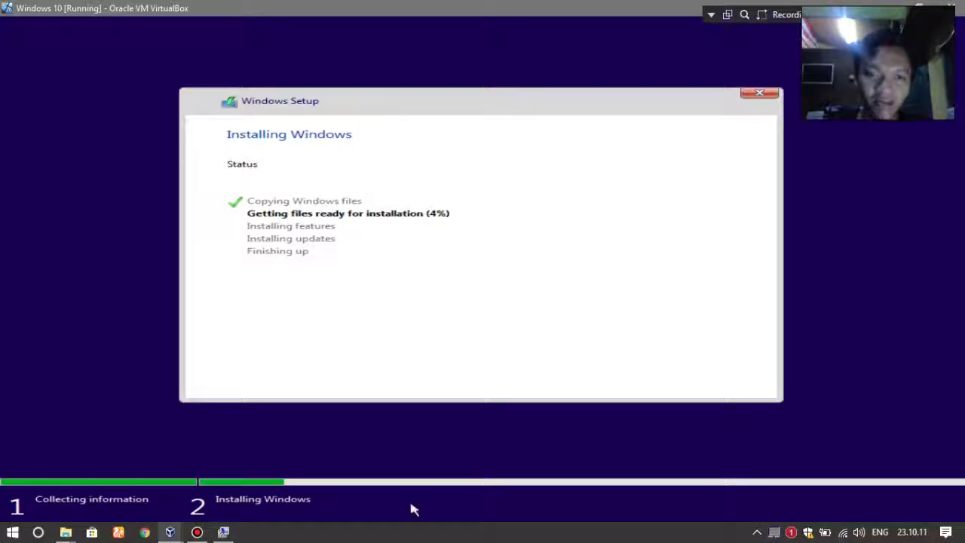
# Step: Switch to the host's Task Manager, check Disk 0 performance, and sort the processes by disk usage
pyautogui.rightClick(403, 537)
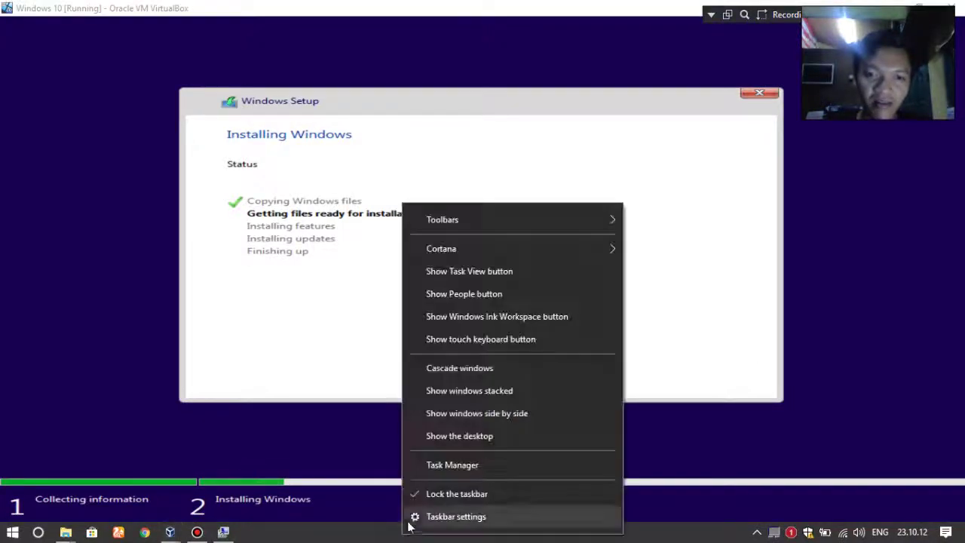
pyautogui.click(435, 471)
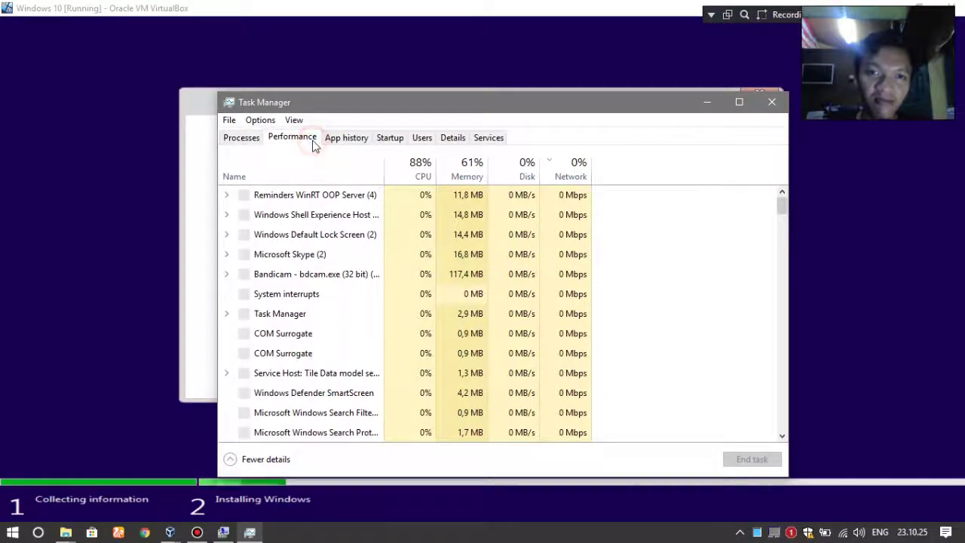
pyautogui.click(314, 141)
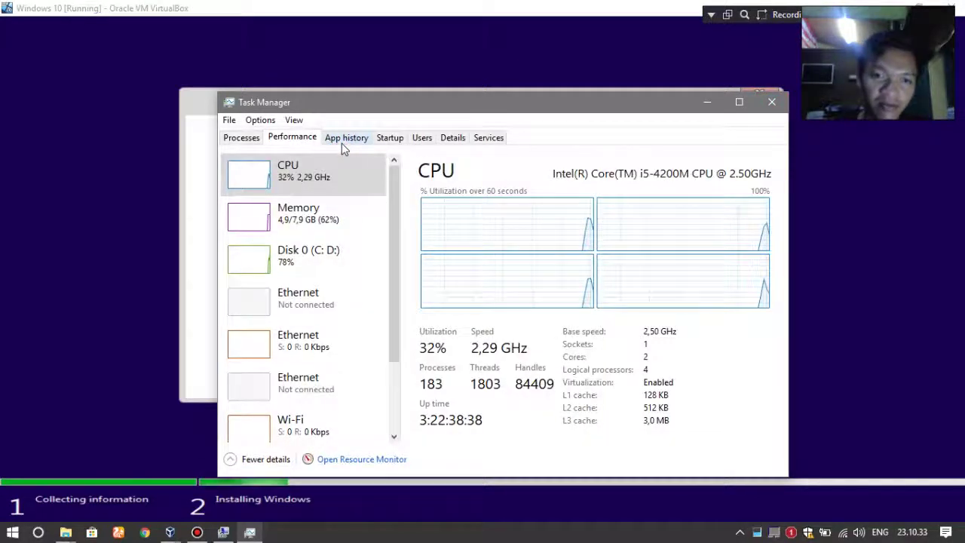
pyautogui.click(316, 256)
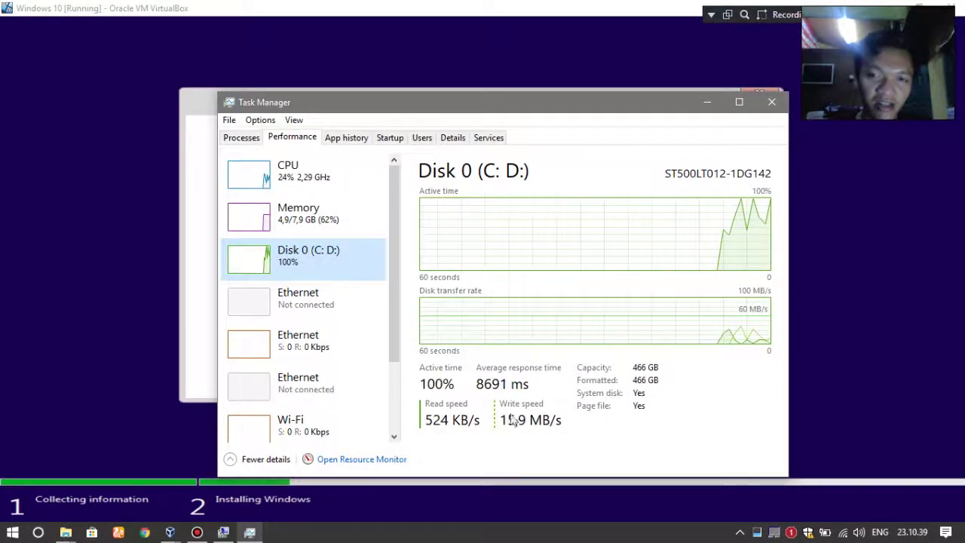
pyautogui.click(253, 142)
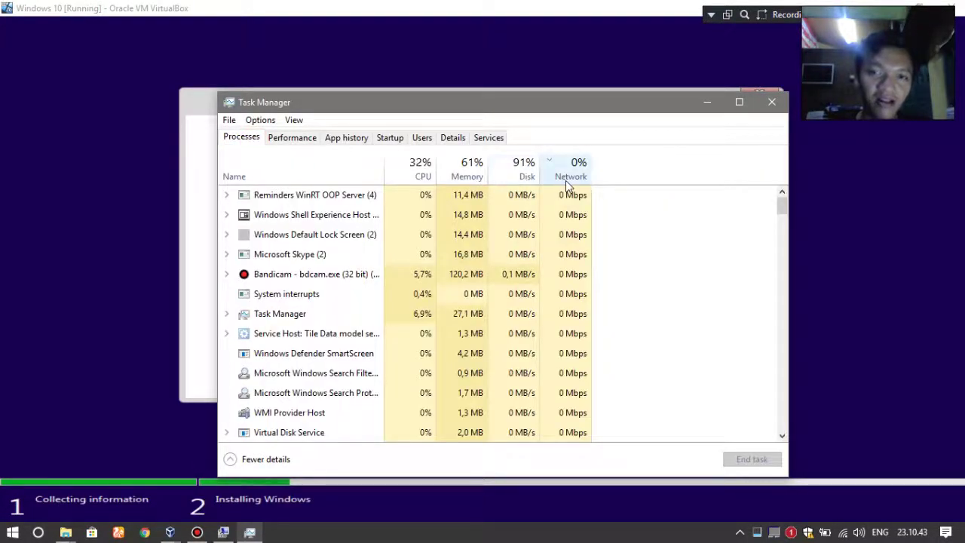
pyautogui.click(528, 177)
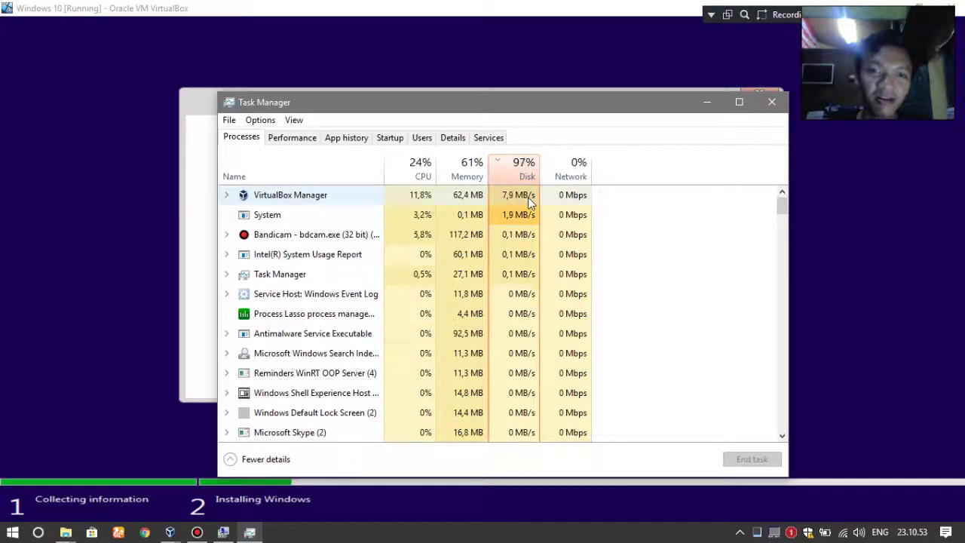
# Step: Check the host's memory performance, sort the processes by memory usage, and minimize Task Manager
pyautogui.click(315, 143)
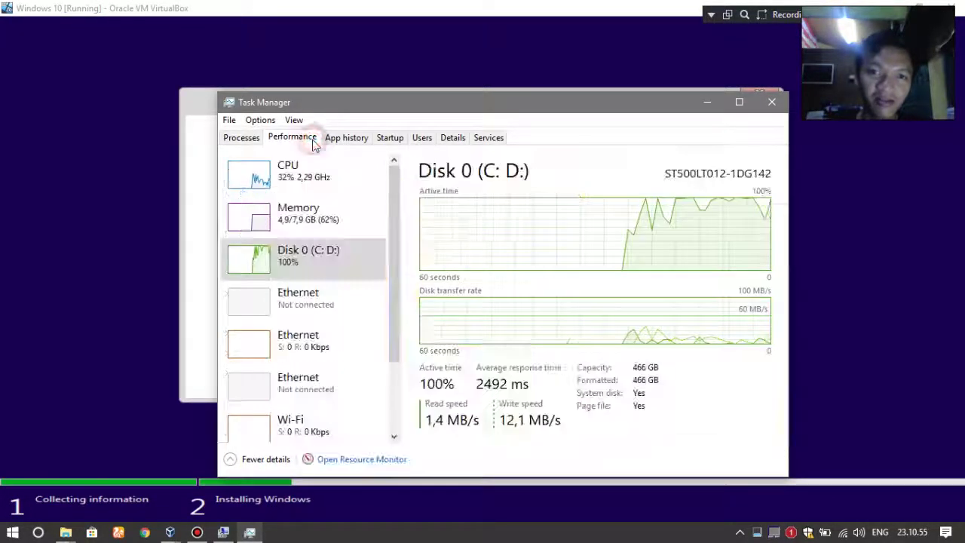
pyautogui.click(307, 226)
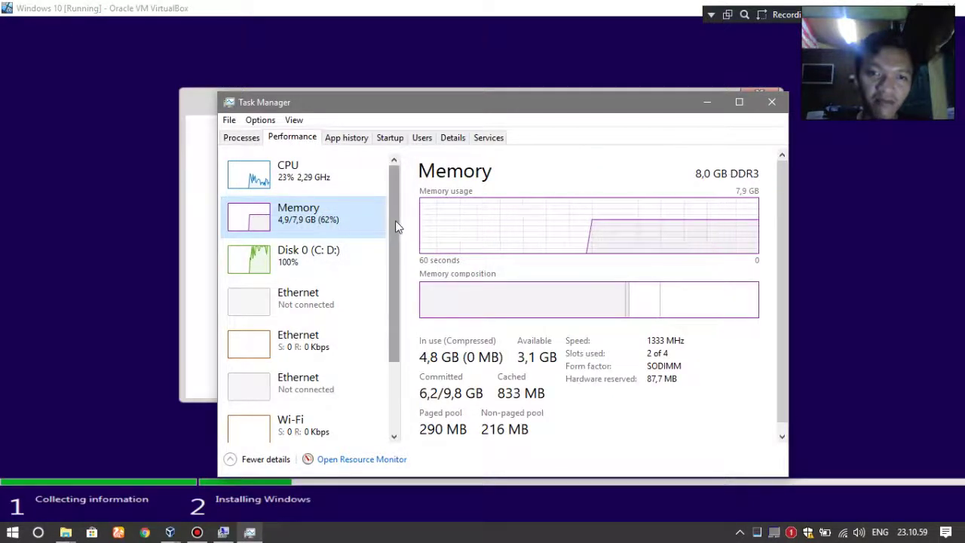
pyautogui.click(254, 144)
pyautogui.click(469, 170)
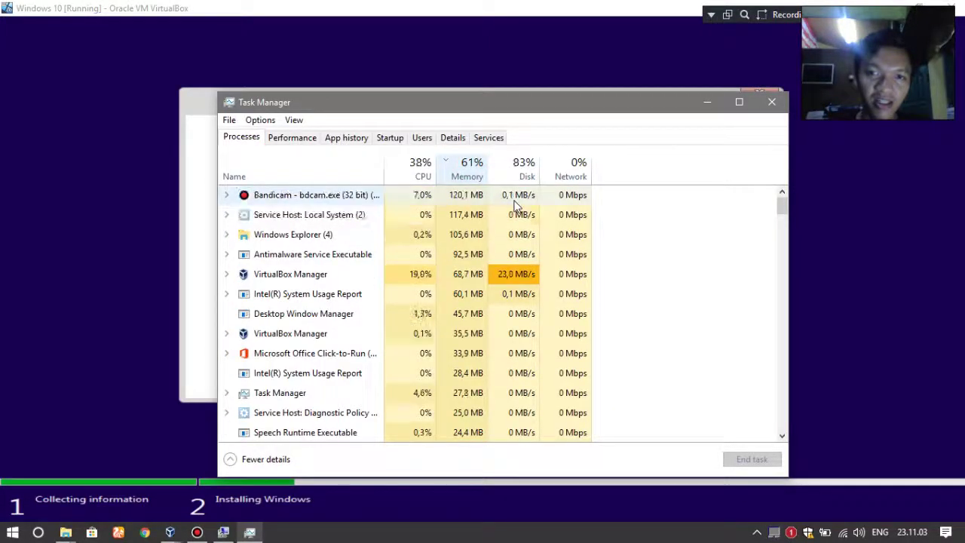
pyautogui.click(709, 110)
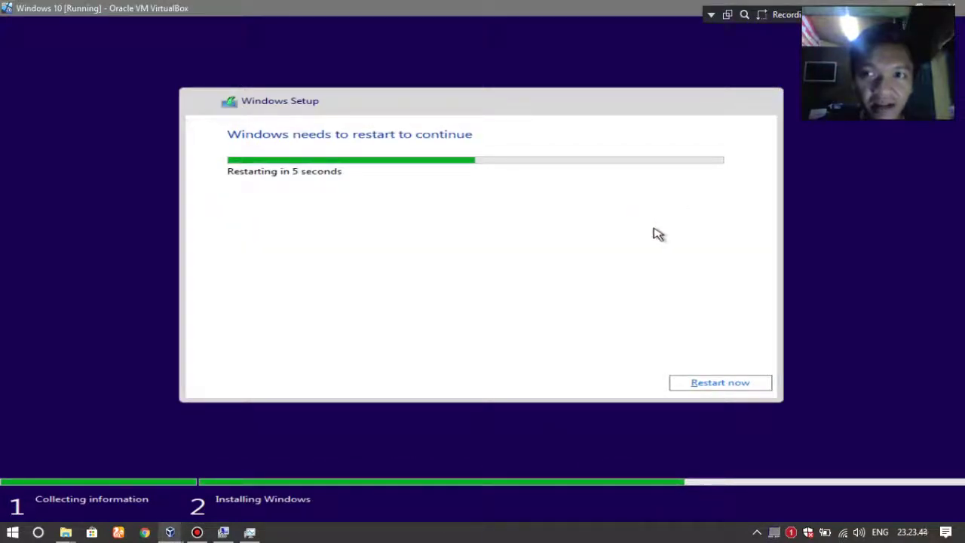
# Step: Restart the virtual machine immediately to continue the Windows installation
pyautogui.click(688, 381)
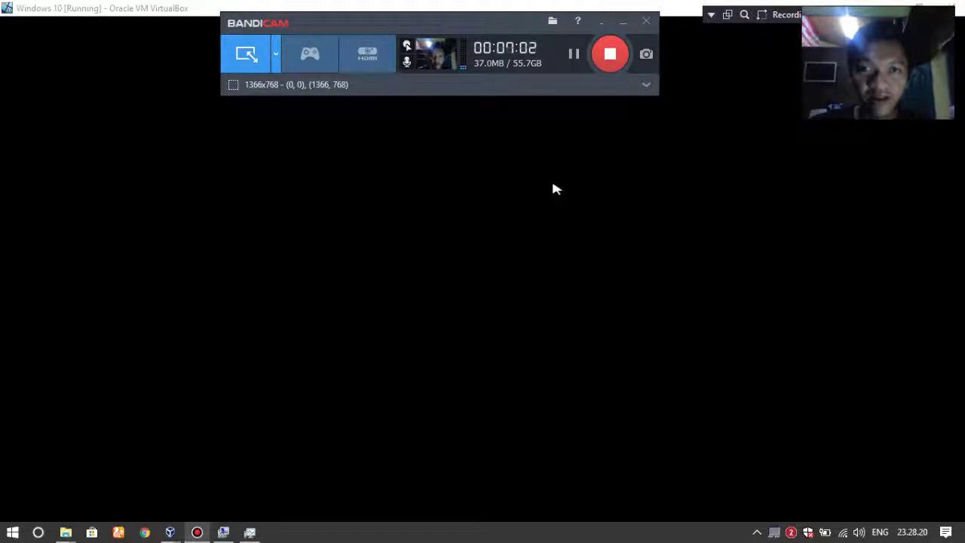
pyautogui.click(573, 63)
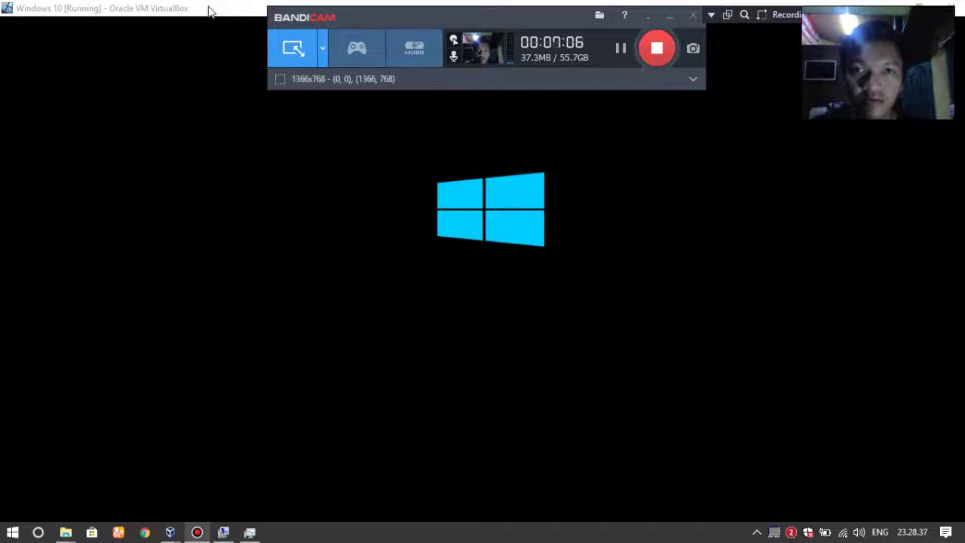